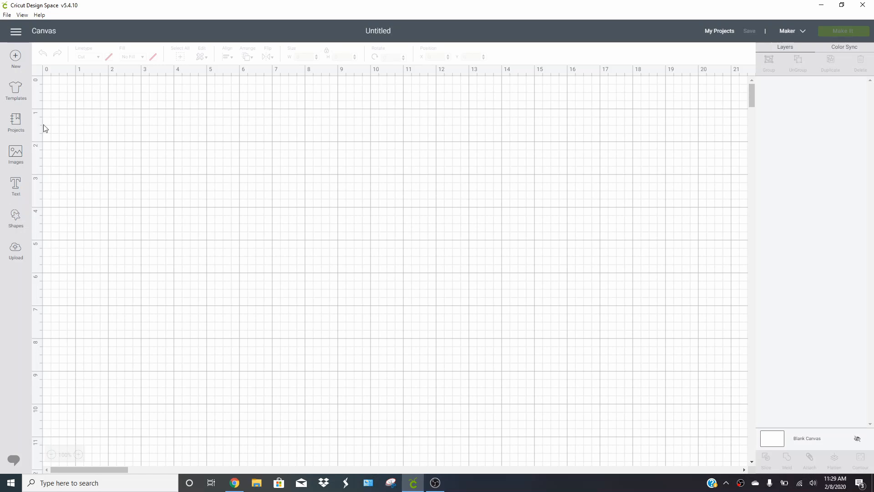
# Step: Cycle the canvas through its gridline display styles and open the program settings
pyautogui.click(37, 70)
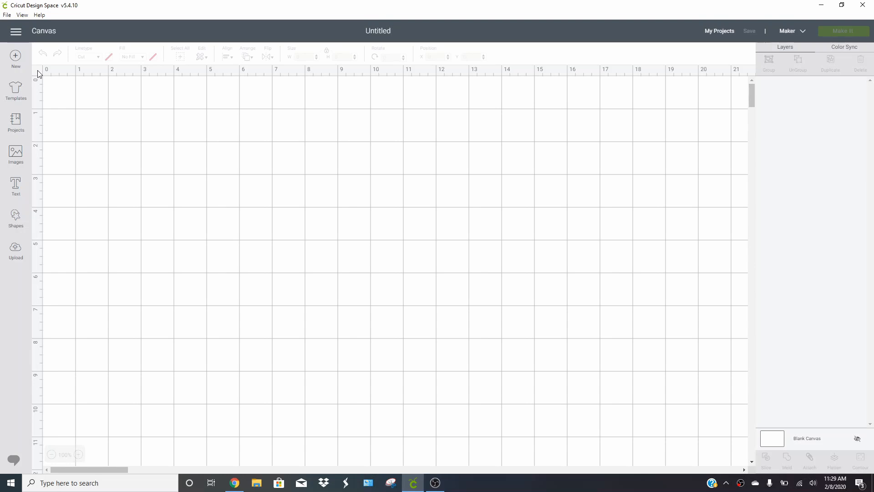
pyautogui.click(38, 72)
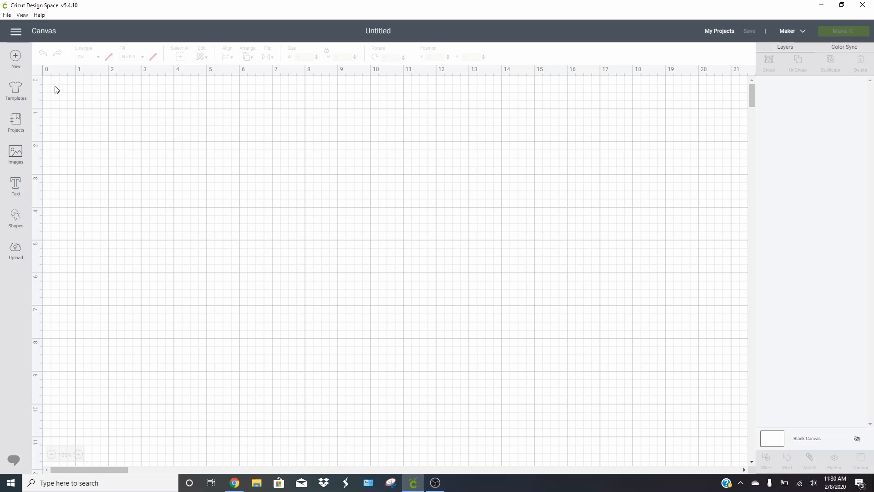
pyautogui.click(19, 32)
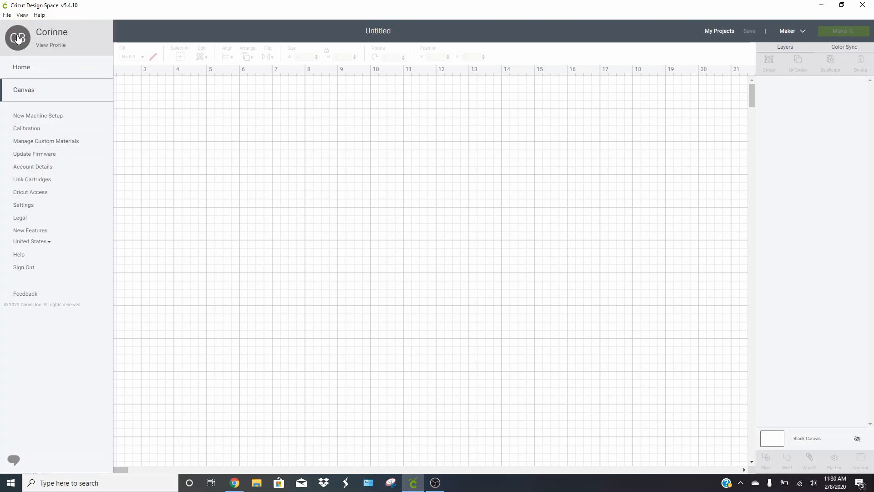
pyautogui.click(24, 205)
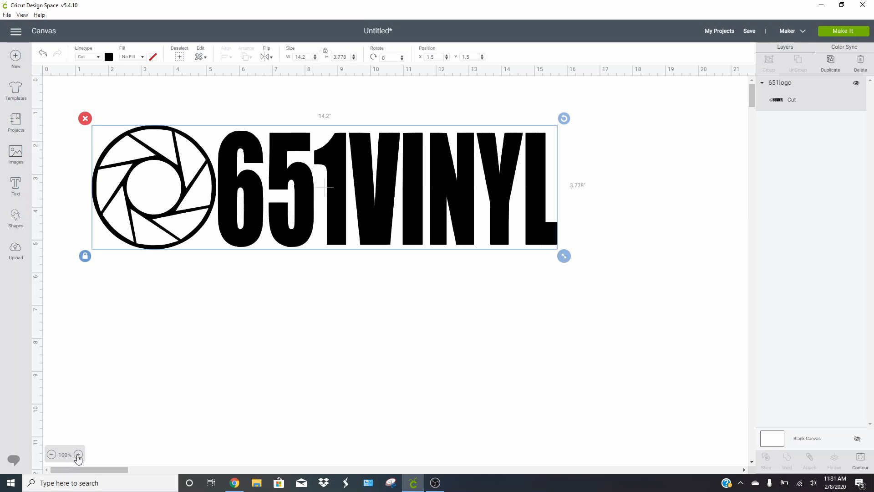
# Step: Examine the 651VINYL logo on the canvas at enlarged and reduced magnifications
pyautogui.click(78, 455)
pyautogui.click(78, 455)
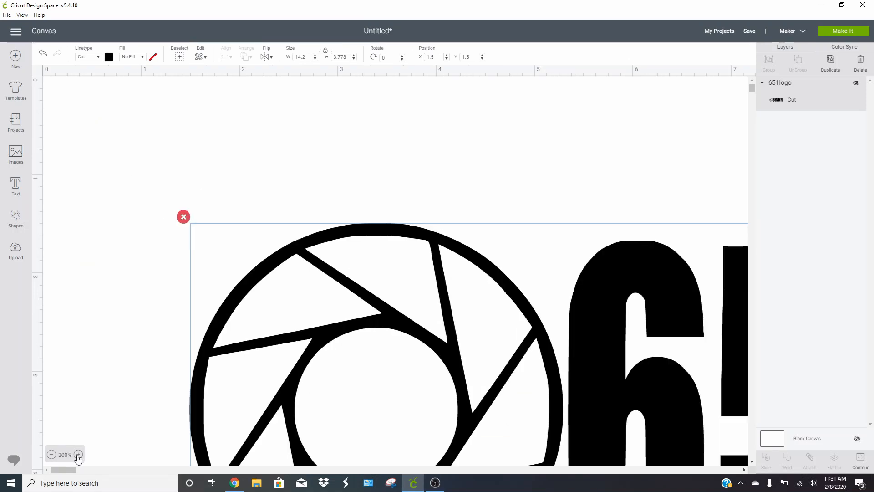
pyautogui.click(51, 454)
pyautogui.click(51, 454)
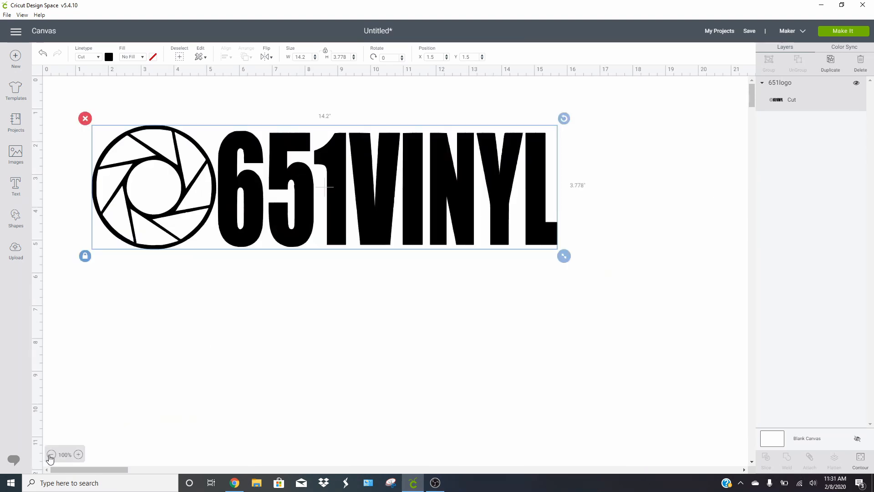
pyautogui.click(51, 454)
pyautogui.click(51, 454)
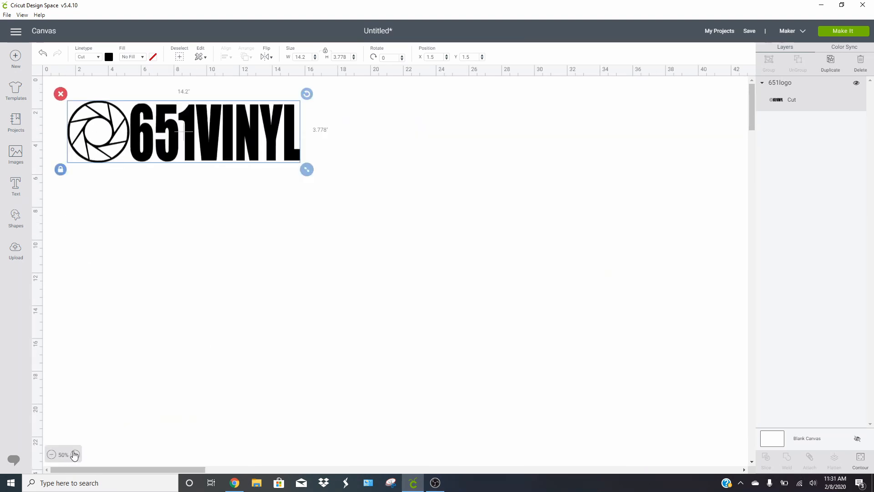
pyautogui.click(78, 454)
pyautogui.click(78, 455)
pyautogui.click(78, 454)
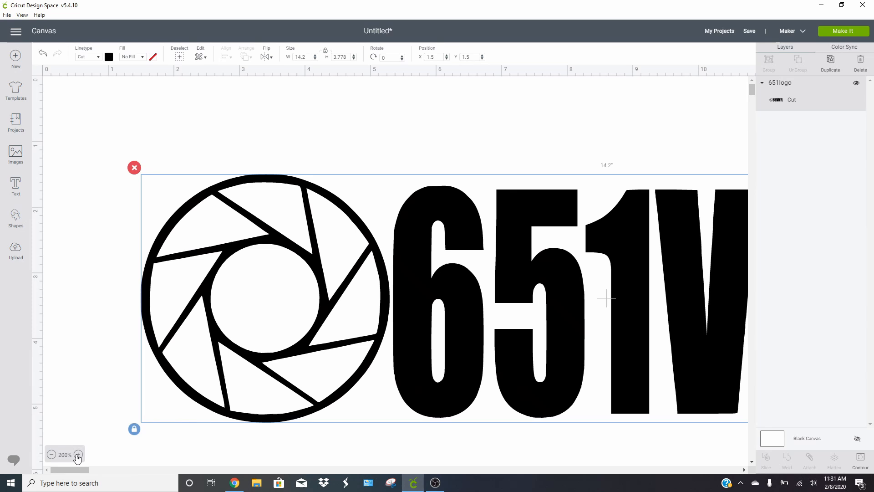
pyautogui.click(51, 454)
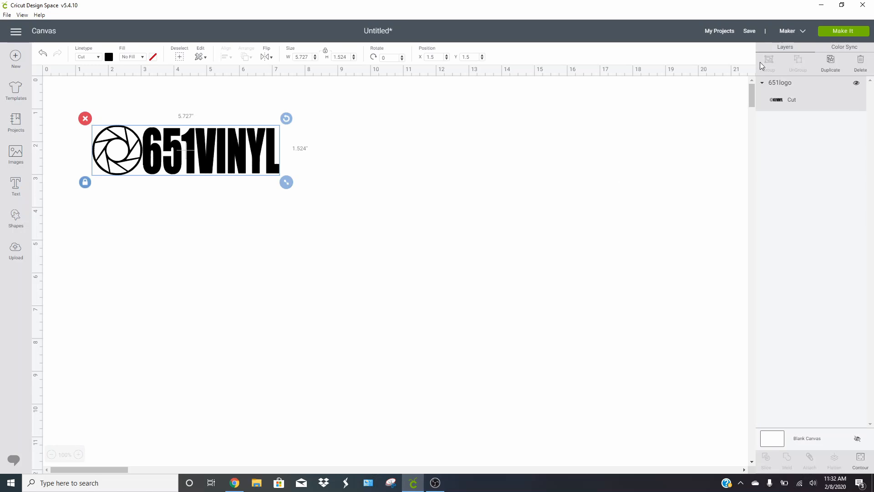
# Step: Send the logo to mat preparation and apply 7 project copies
pyautogui.click(842, 31)
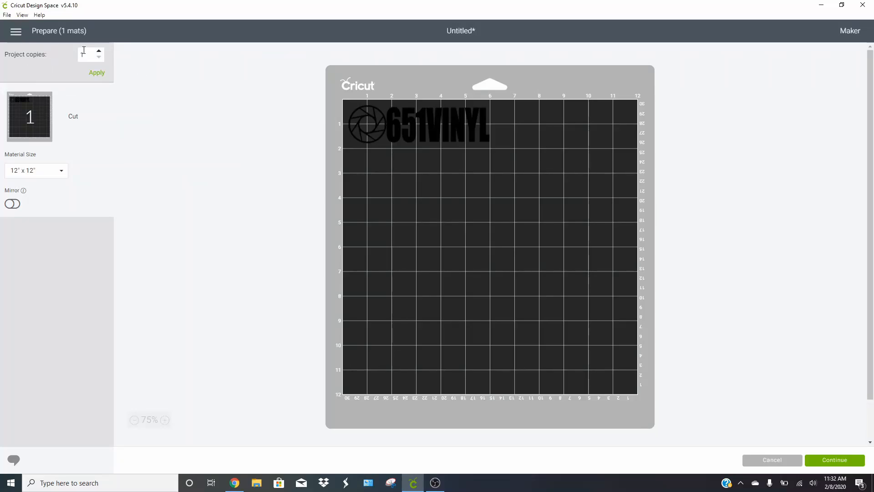
pyautogui.click(97, 74)
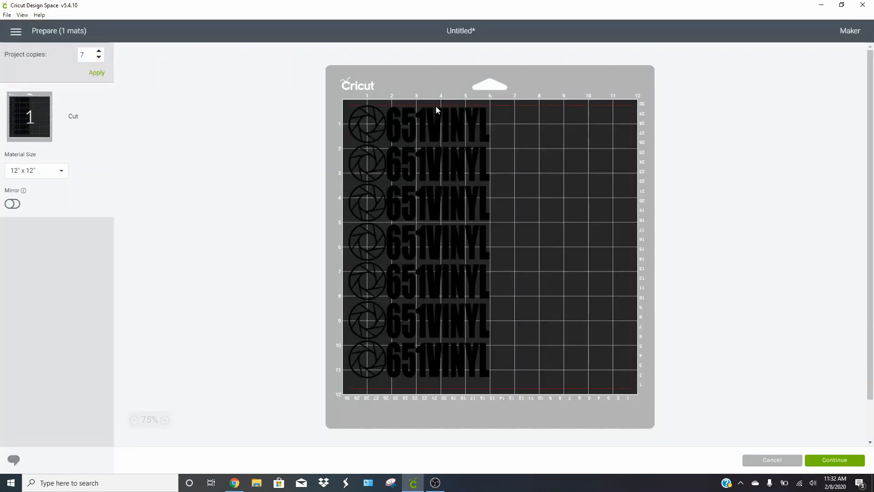
# Step: Rearrange the upper logo copies on the mat into two rows of two side by side
pyautogui.click(438, 148)
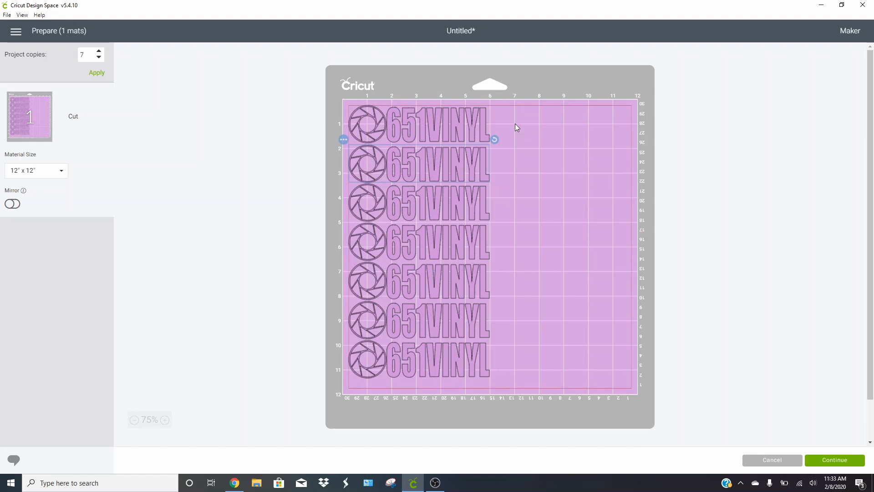
pyautogui.moveTo(419, 172); pyautogui.dragTo(593, 131)
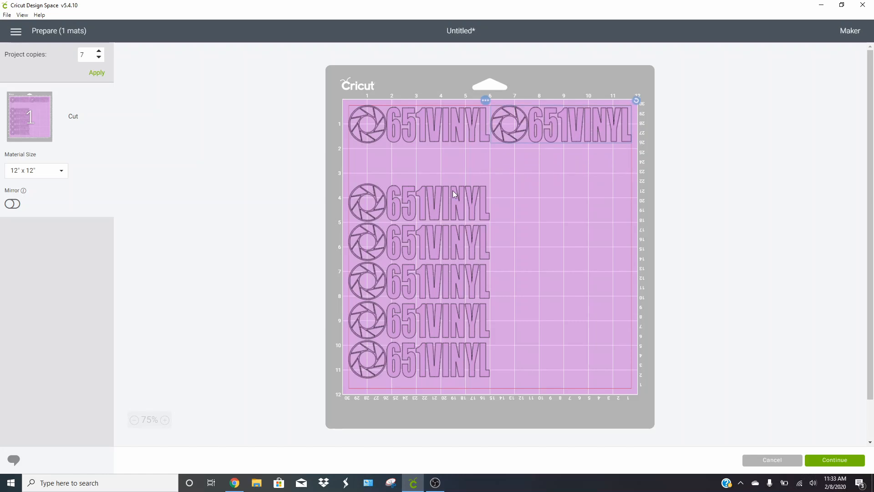
pyautogui.moveTo(453, 190); pyautogui.dragTo(605, 163)
pyautogui.moveTo(427, 236); pyautogui.dragTo(447, 173)
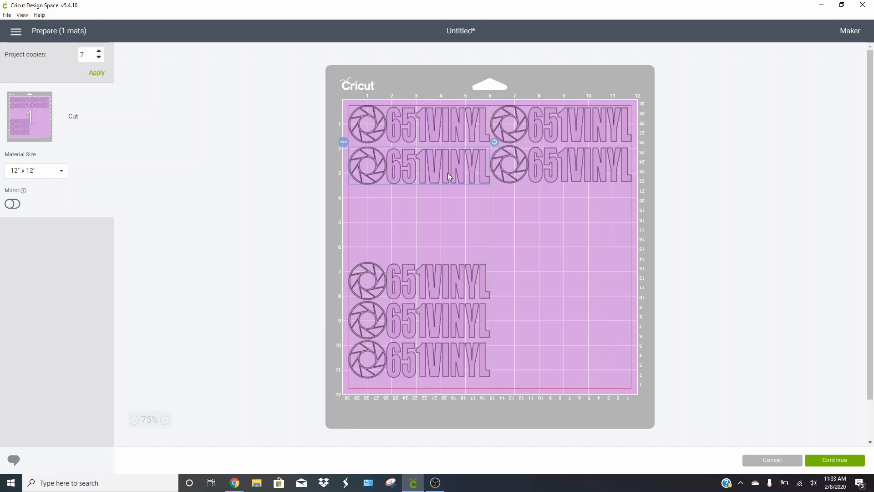
# Step: Rotate the fifth logo copy to vertical and place it along the mat's right edge below the second row
pyautogui.click(453, 276)
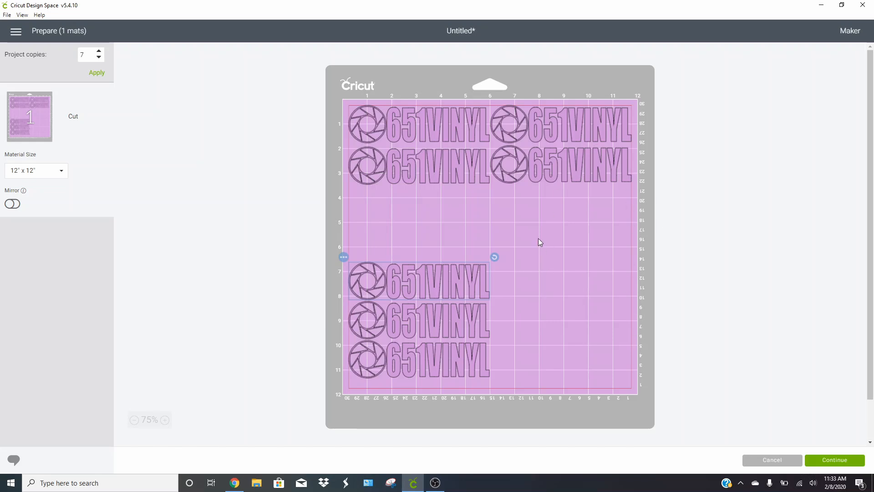
pyautogui.moveTo(428, 282); pyautogui.dragTo(534, 228)
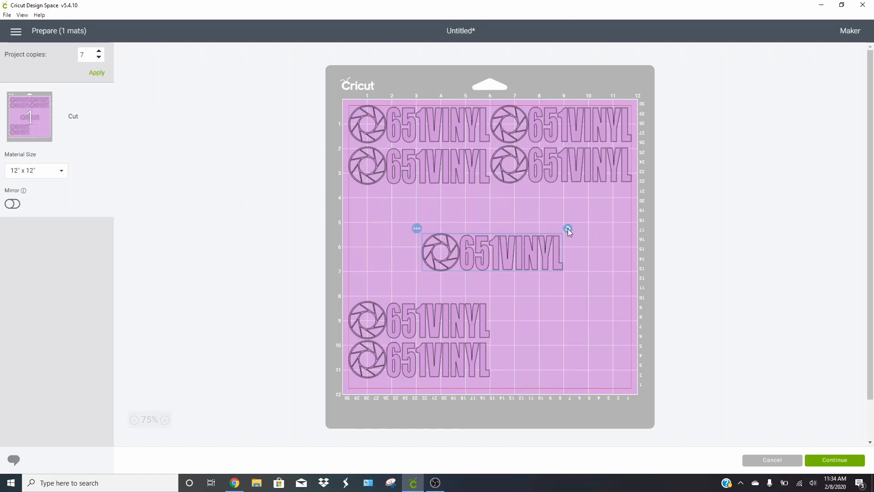
pyautogui.moveTo(567, 230); pyautogui.dragTo(509, 319)
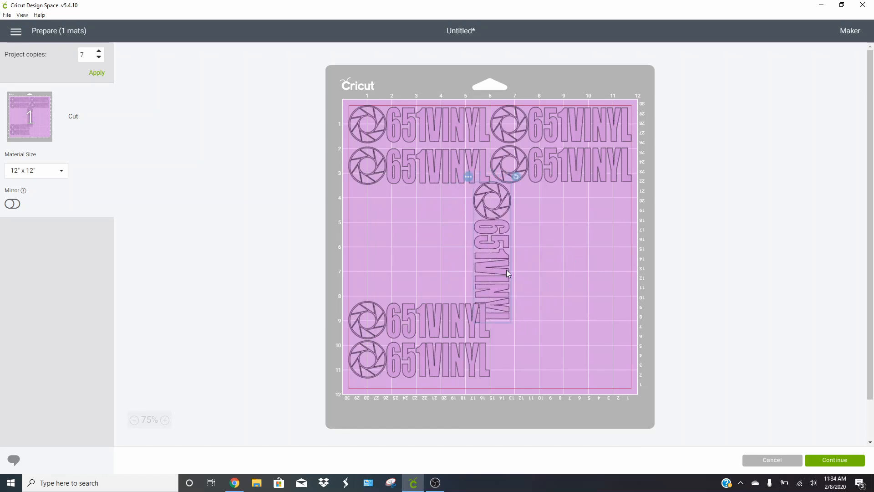
pyautogui.moveTo(506, 270); pyautogui.dragTo(623, 271)
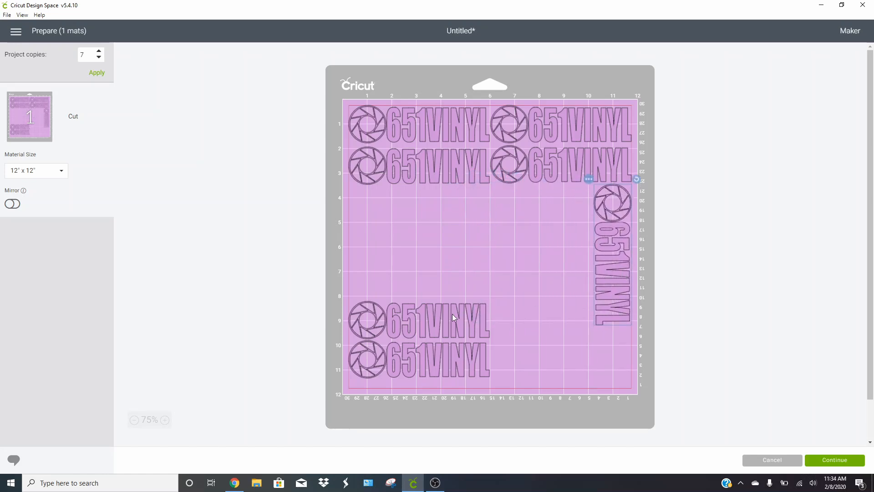
# Step: Place one remaining logo copy vertically beside the rotated one and move the last copy to the mat's lower right corner
pyautogui.moveTo(452, 313); pyautogui.dragTo(578, 302)
pyautogui.moveTo(435, 361); pyautogui.dragTo(598, 354)
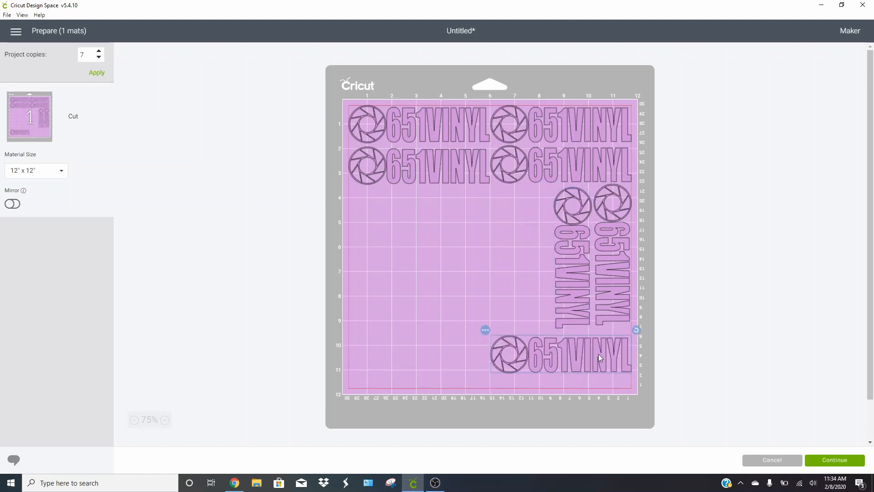
pyautogui.moveTo(636, 329)
pyautogui.mouseDown()
pyautogui.moveTo(528, 275)
pyautogui.moveTo(542, 275)
pyautogui.moveTo(627, 398)
pyautogui.moveTo(631, 329)
pyautogui.mouseUp()
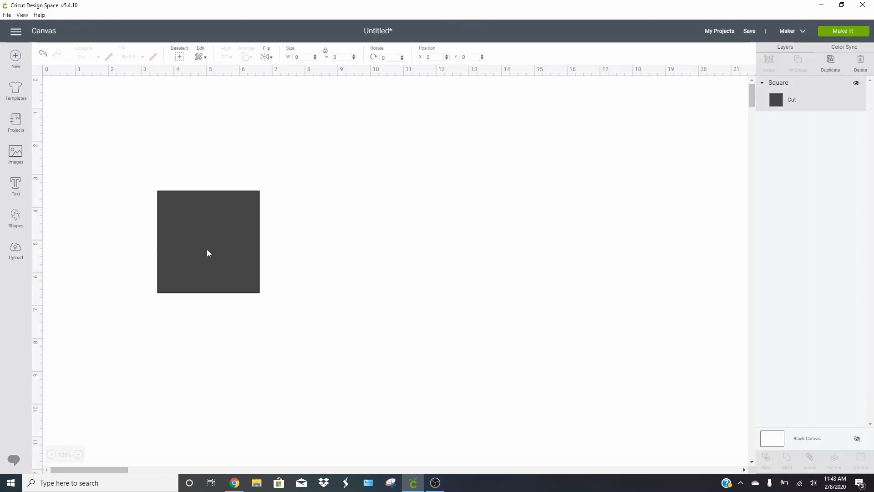
# Step: Shrink the canvas square to about 0.806 in and move it to the lower left area of the cutting mat
pyautogui.click(207, 250)
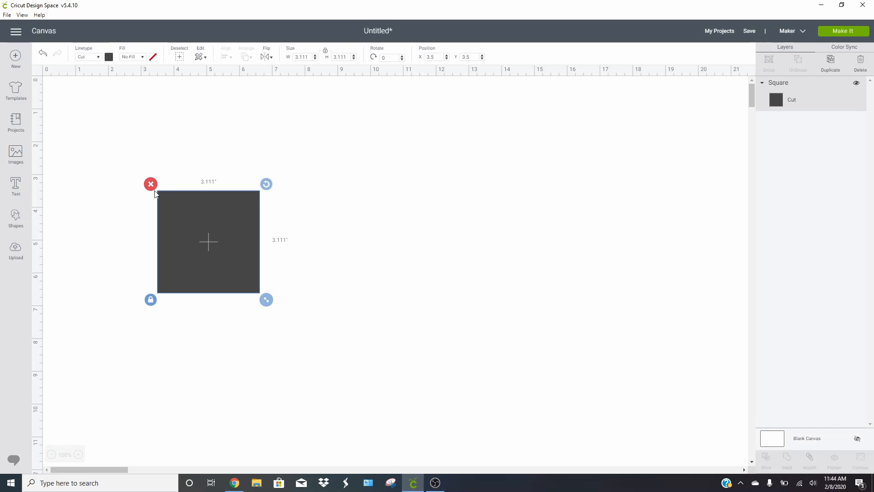
pyautogui.moveTo(266, 299); pyautogui.dragTo(190, 244)
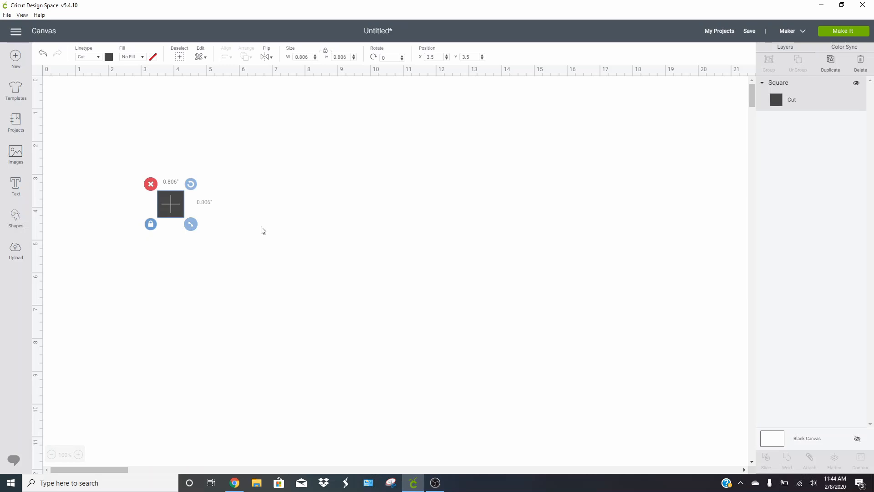
pyautogui.click(849, 31)
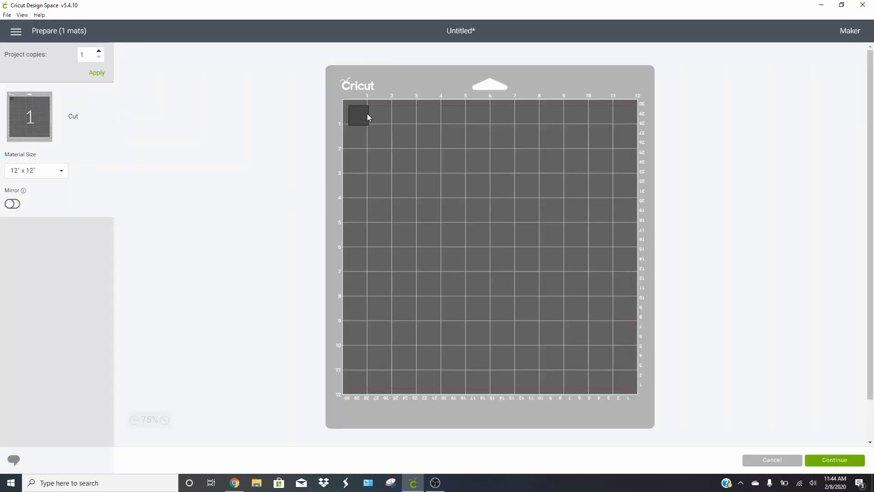
pyautogui.moveTo(362, 115)
pyautogui.mouseDown()
pyautogui.moveTo(623, 381)
pyautogui.moveTo(490, 283)
pyautogui.moveTo(355, 119)
pyautogui.mouseUp()
pyautogui.moveTo(359, 114); pyautogui.dragTo(407, 354)
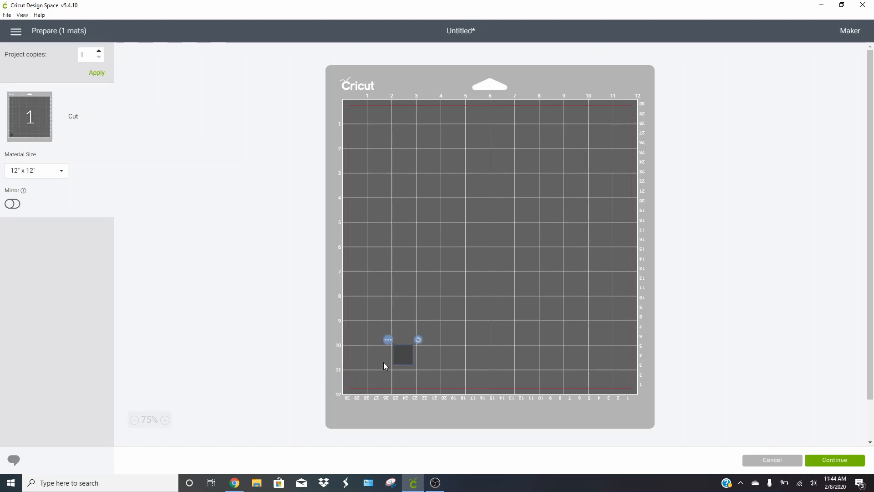
# Step: Continue to the material setup, reopen the mat layout for editing and accept it
pyautogui.click(839, 459)
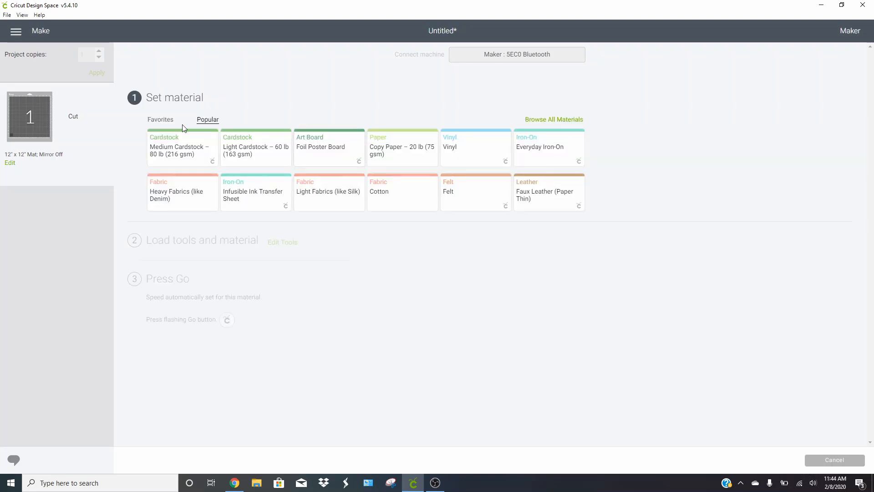
pyautogui.click(9, 163)
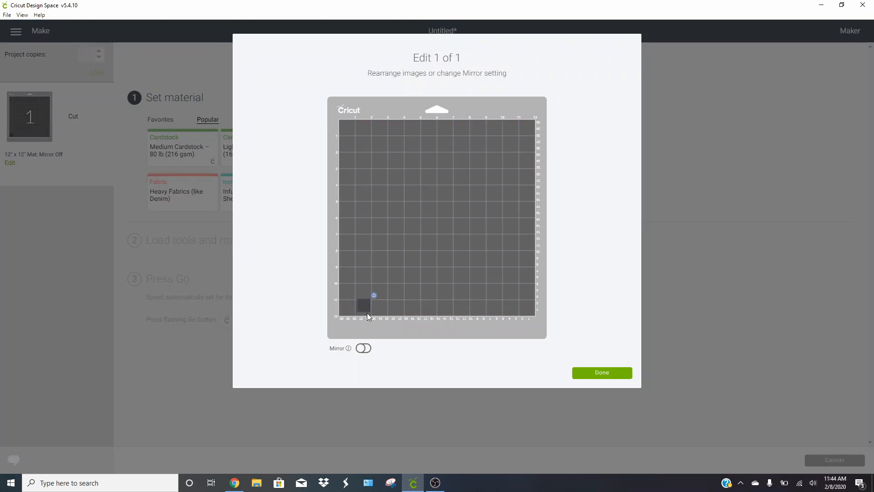
pyautogui.click(600, 374)
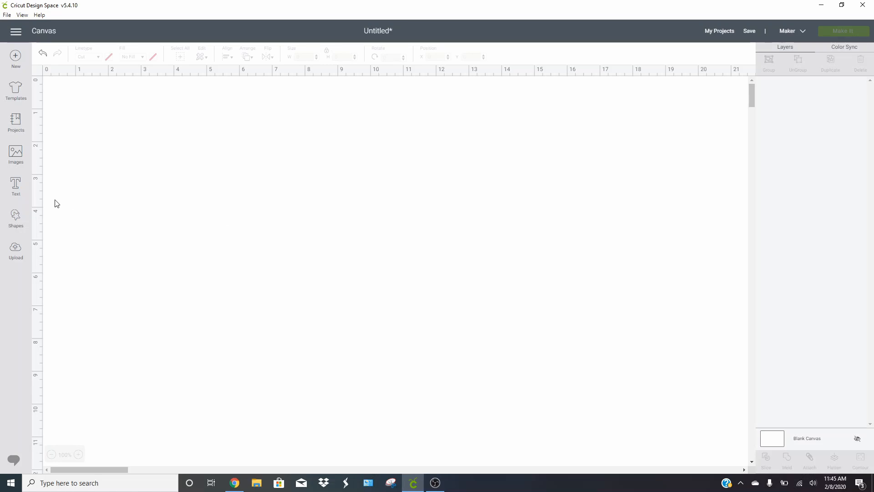
# Step: Insert a heart and a square on the canvas and place the square to the right of the heart
pyautogui.click(16, 218)
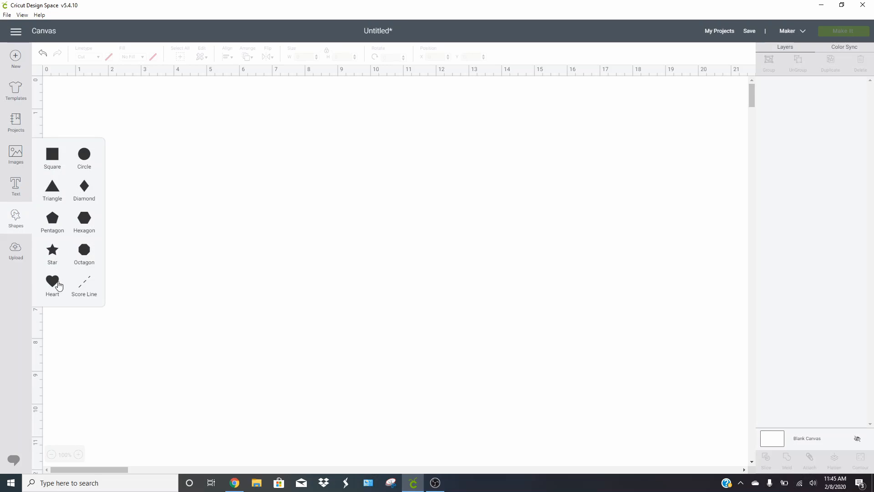
pyautogui.click(59, 285)
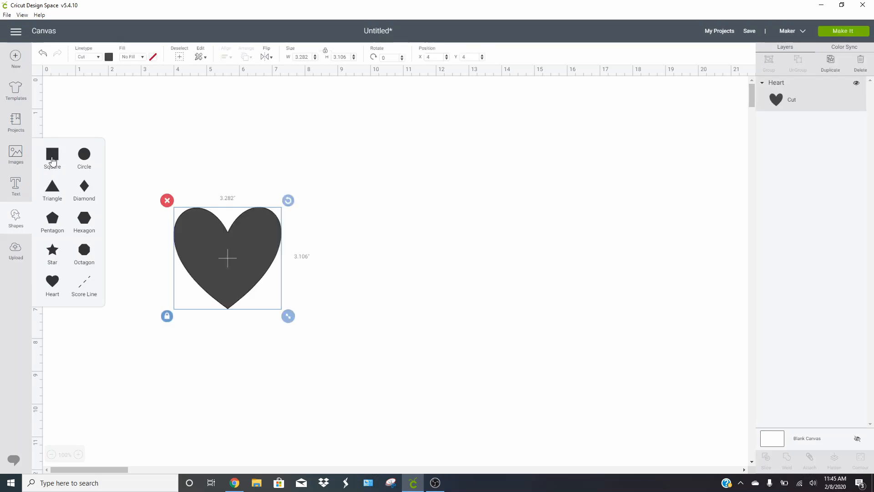
pyautogui.click(52, 157)
pyautogui.moveTo(230, 249); pyautogui.dragTo(395, 236)
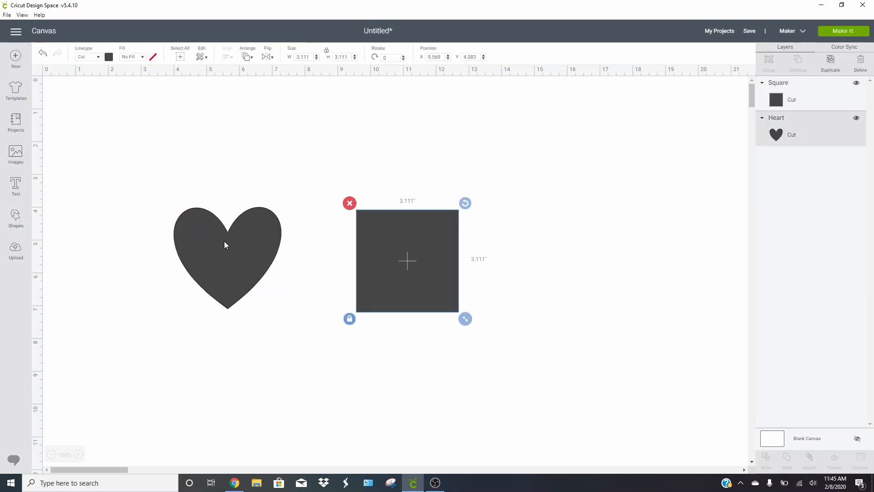
# Step: Move the heart up, unlock its proportions and stretch it taller to a width of about 4.27 in
pyautogui.moveTo(224, 244); pyautogui.dragTo(248, 145)
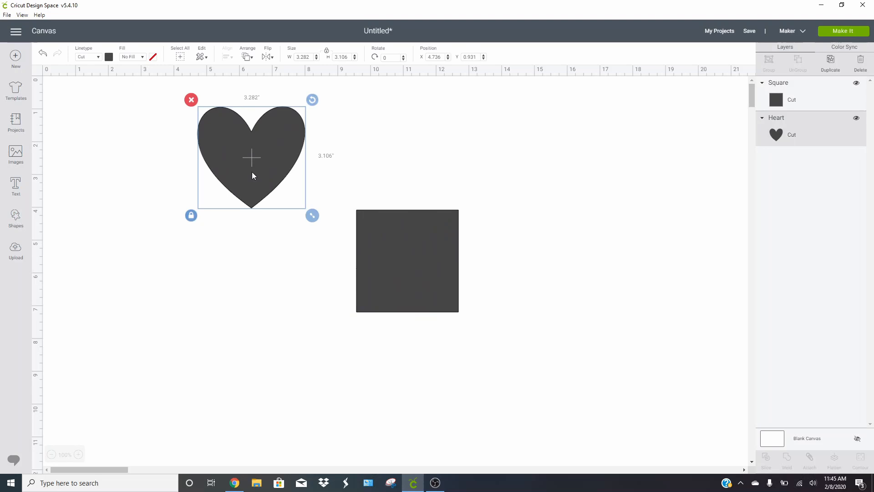
pyautogui.click(191, 215)
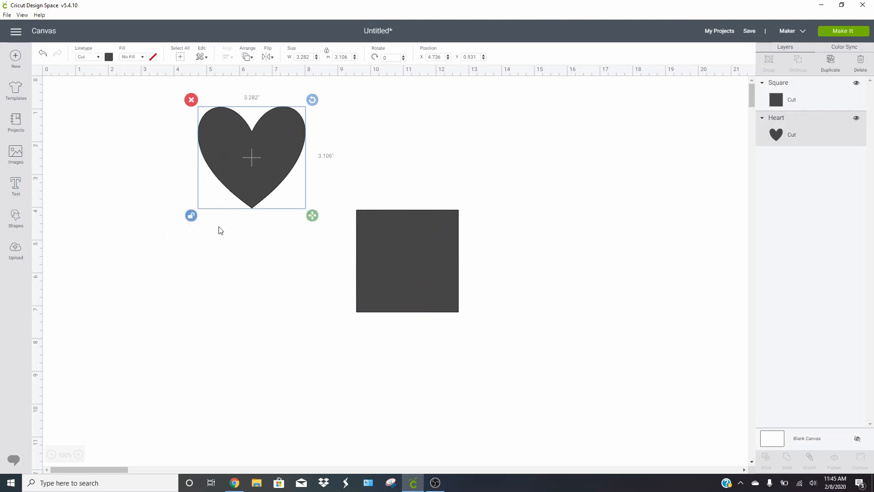
pyautogui.moveTo(312, 215); pyautogui.dragTo(345, 273)
# Step: Move the square over the heart's lower half and select both shapes together
pyautogui.click(446, 287)
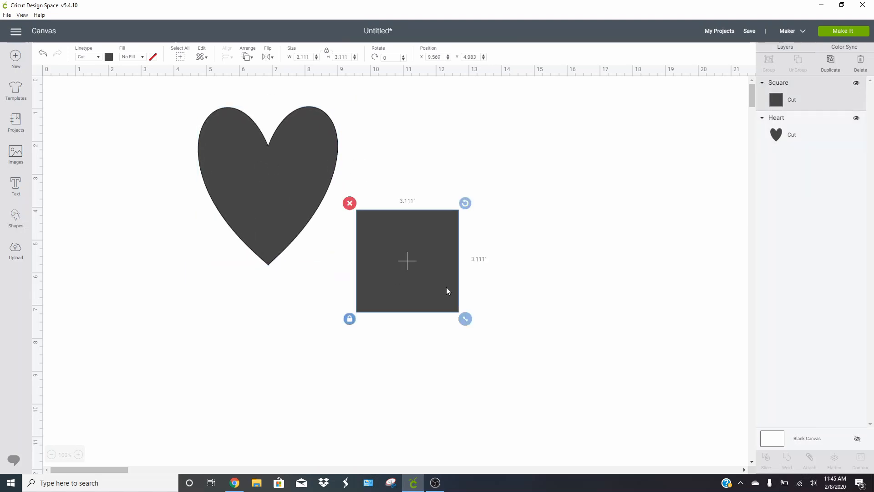
pyautogui.moveTo(446, 287); pyautogui.dragTo(306, 274)
pyautogui.click(391, 354)
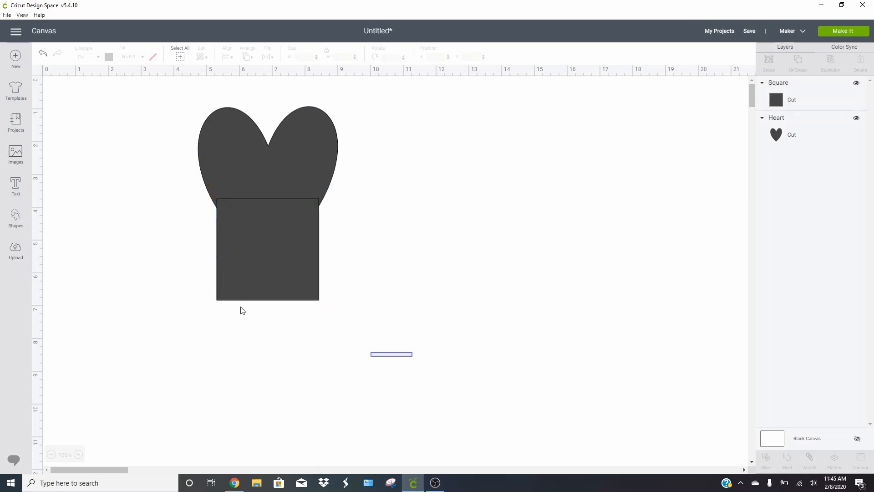
pyautogui.moveTo(241, 310); pyautogui.dragTo(111, 120)
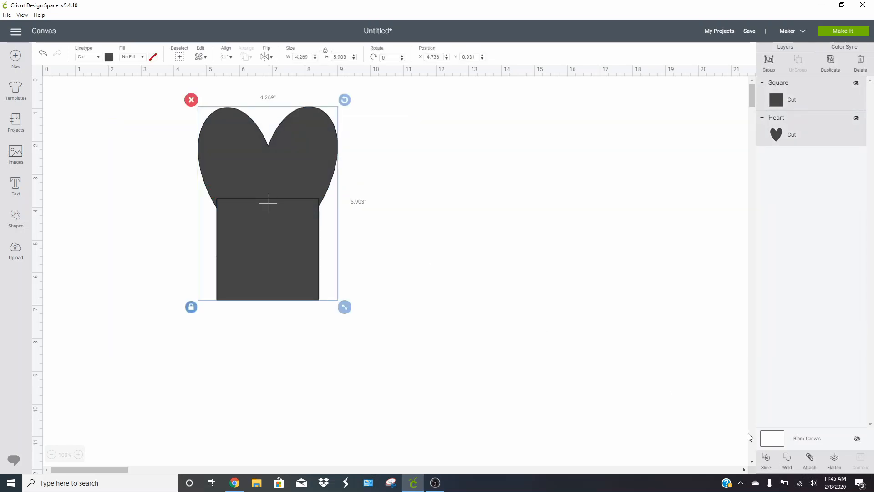
# Step: Weld the selected heart and square into one shape, and add a circle over its upper part
pyautogui.click(788, 466)
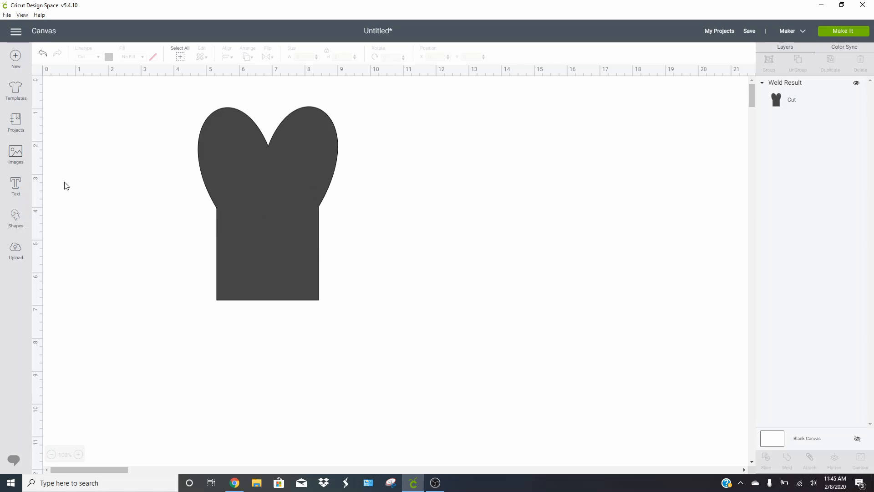
pyautogui.click(15, 214)
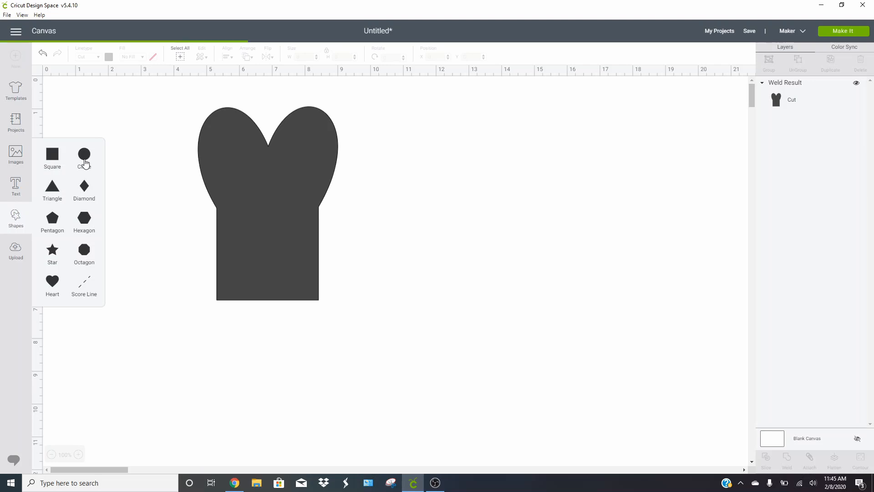
pyautogui.click(84, 162)
pyautogui.moveTo(276, 273); pyautogui.dragTo(288, 142)
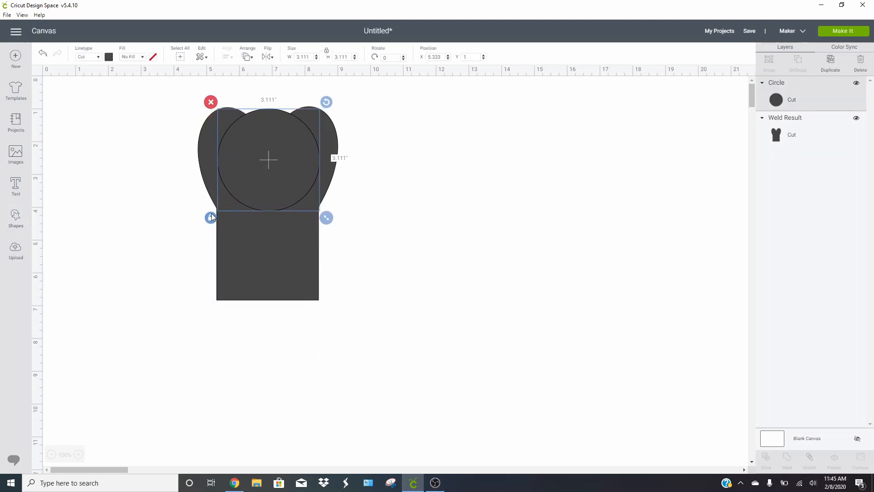
# Step: Reshape the circle into a narrow upright oval centred between the two lobes and weld it to the shape
pyautogui.moveTo(326, 218); pyautogui.dragTo(267, 208)
pyautogui.moveTo(243, 171); pyautogui.dragTo(266, 154)
pyautogui.moveTo(484, 258); pyautogui.dragTo(213, 146)
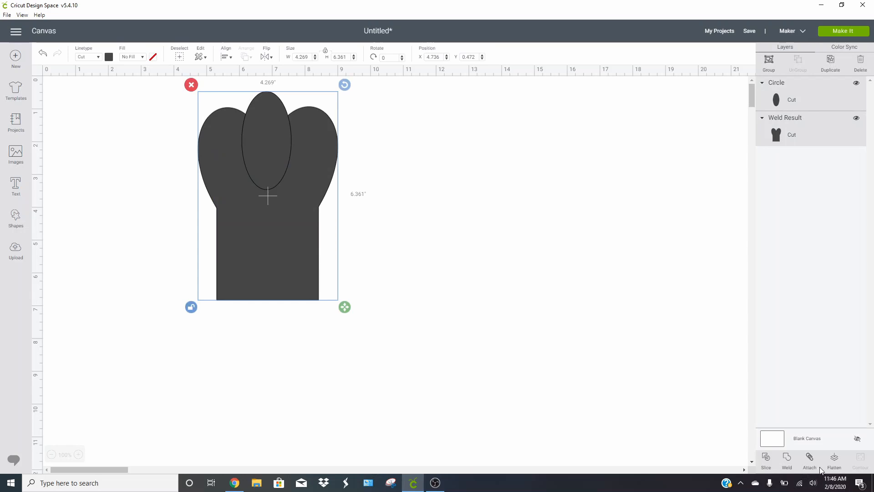
pyautogui.click(787, 460)
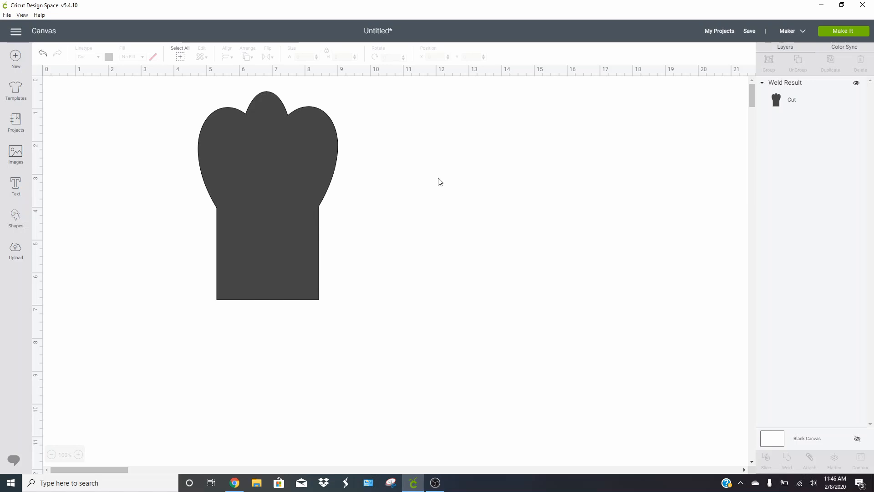
# Step: Open the custom materials manager and select the Maker as the machine
pyautogui.click(16, 32)
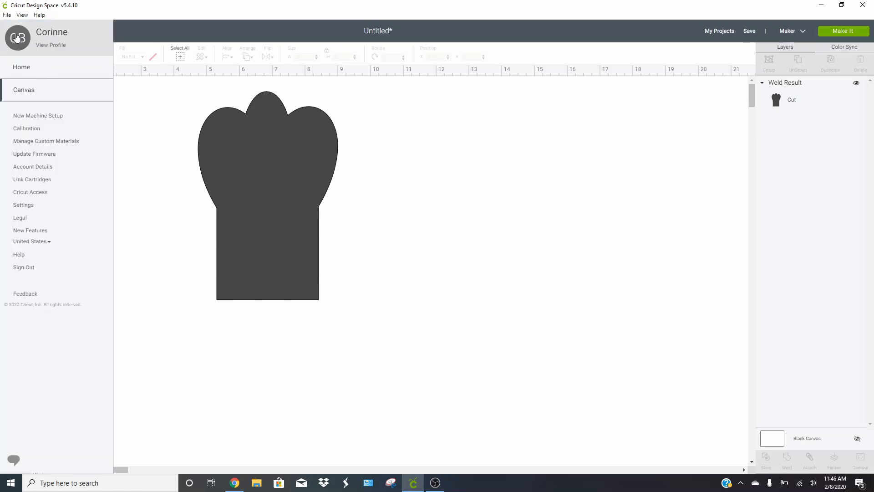
pyautogui.click(59, 142)
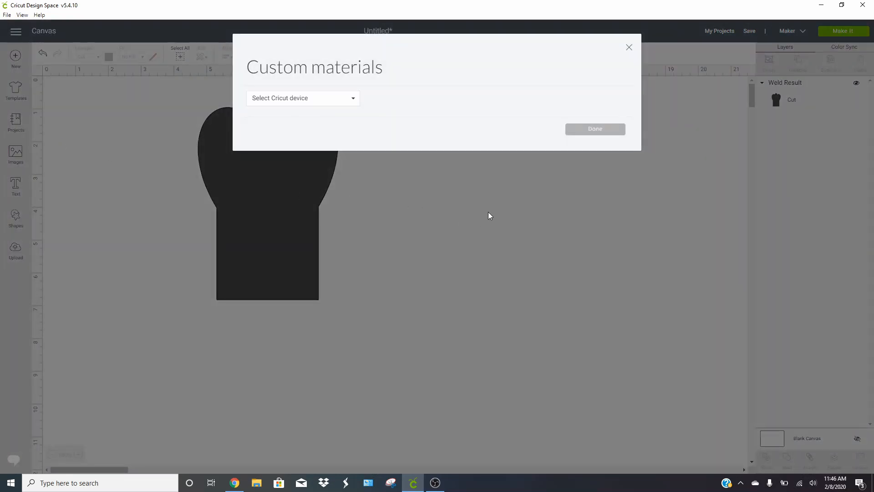
pyautogui.click(339, 98)
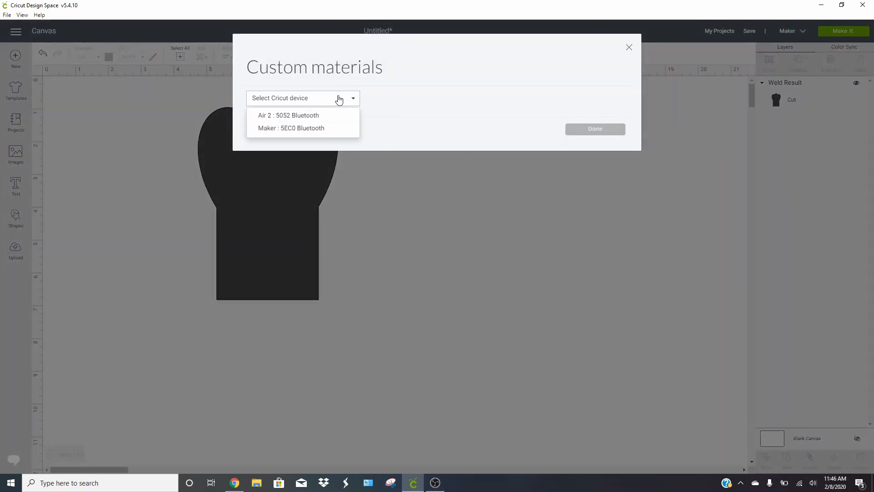
pyautogui.click(321, 131)
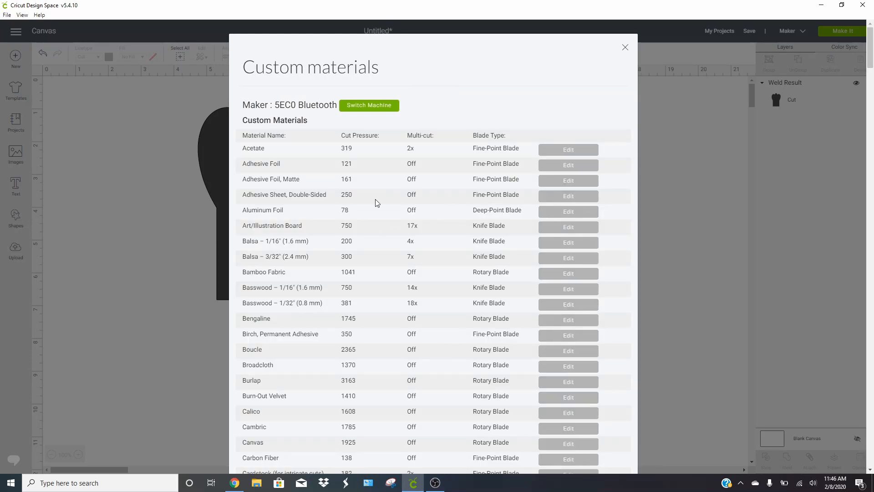
# Step: Add and save a new custom material named "neon poster board"
pyautogui.scroll(-5, 427, 262)
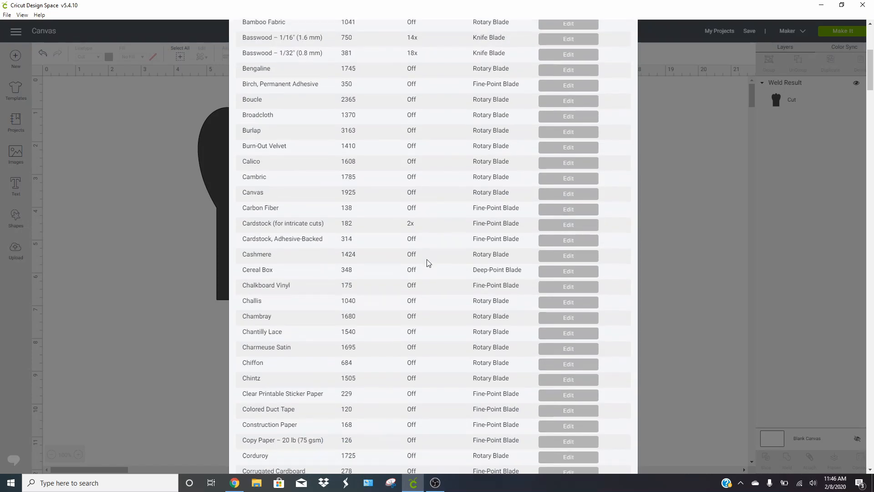
pyautogui.scroll(-20, 427, 263)
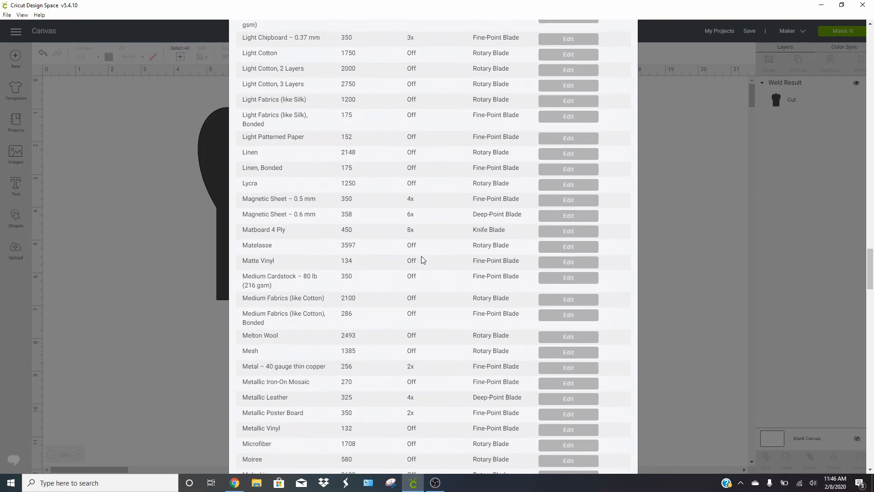
pyautogui.scroll(-20, 422, 259)
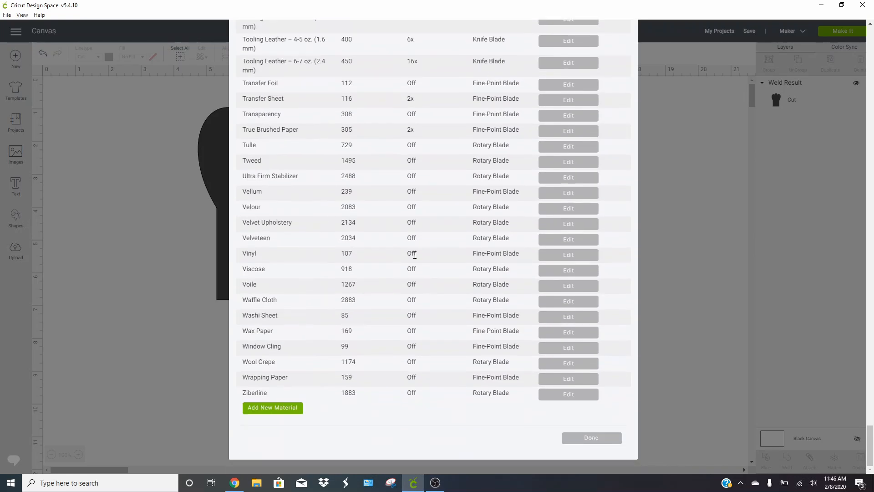
pyautogui.click(271, 408)
pyautogui.scroll(-2, 292, 408)
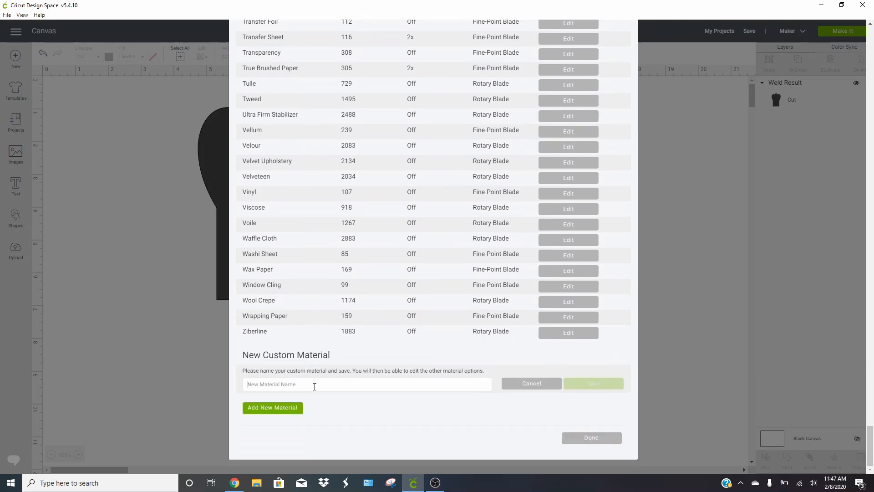
pyautogui.click(315, 386)
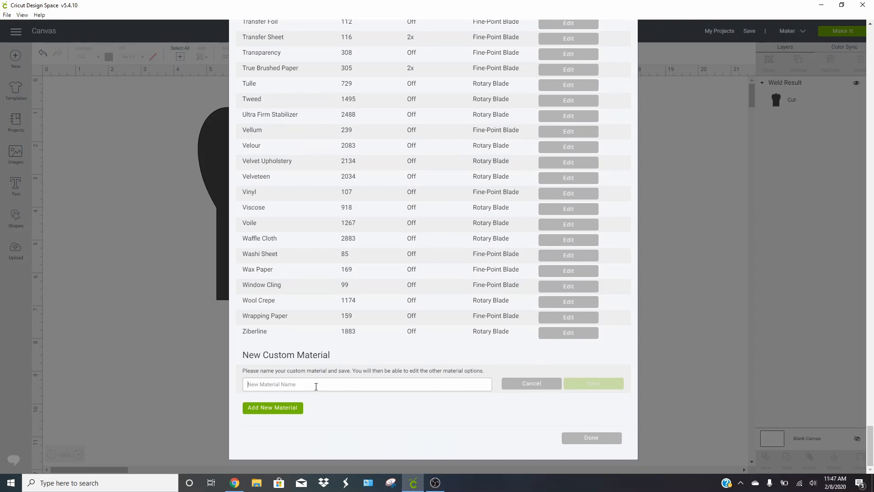
pyautogui.write('neon poster board')
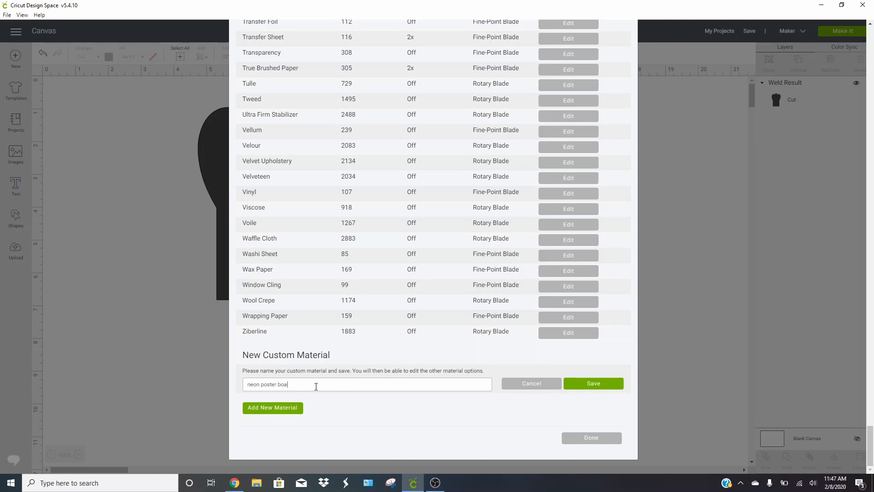
pyautogui.click(581, 384)
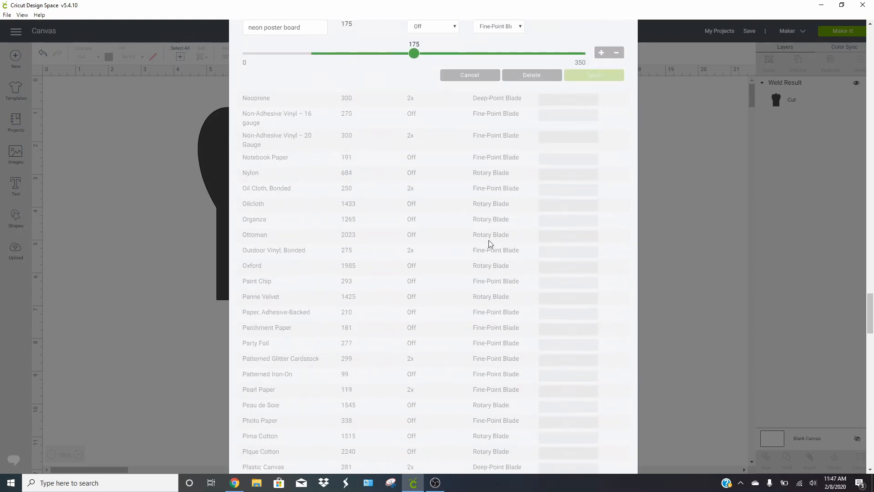
# Step: Set the neon poster board's cut pressure to 276 and its multi-cut to 3x
pyautogui.scroll(4, 438, 87)
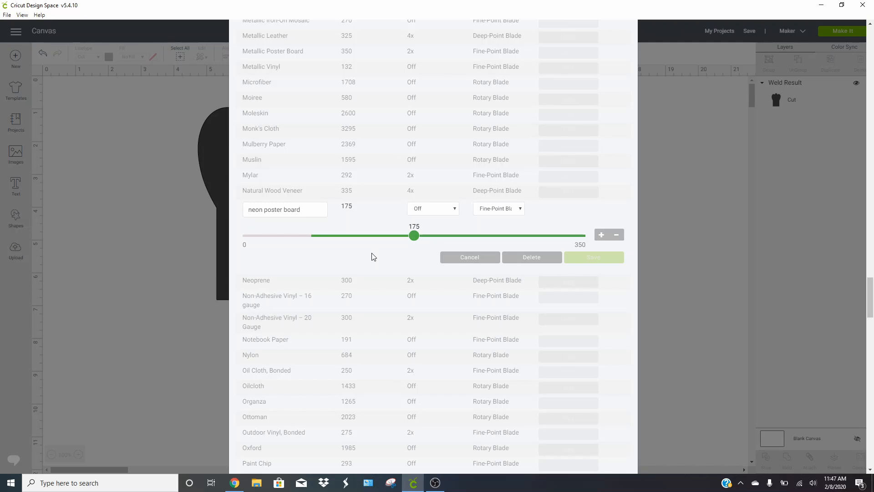
pyautogui.moveTo(416, 236); pyautogui.dragTo(513, 242)
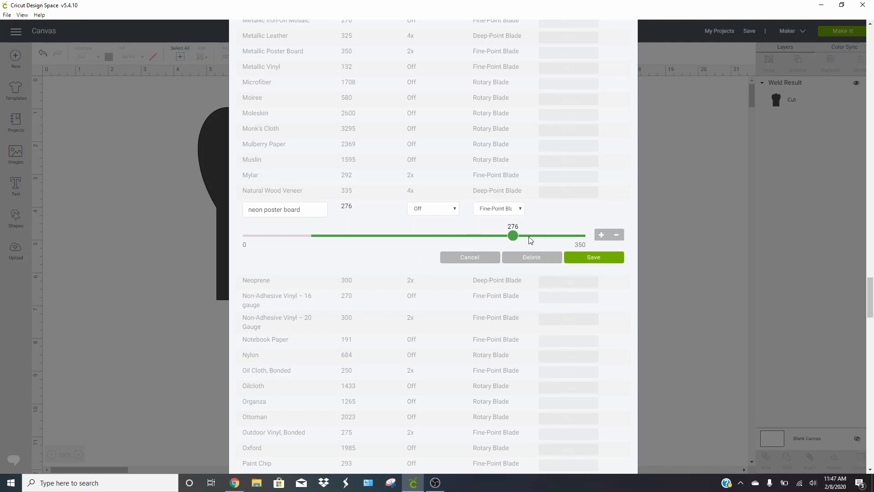
pyautogui.click(454, 210)
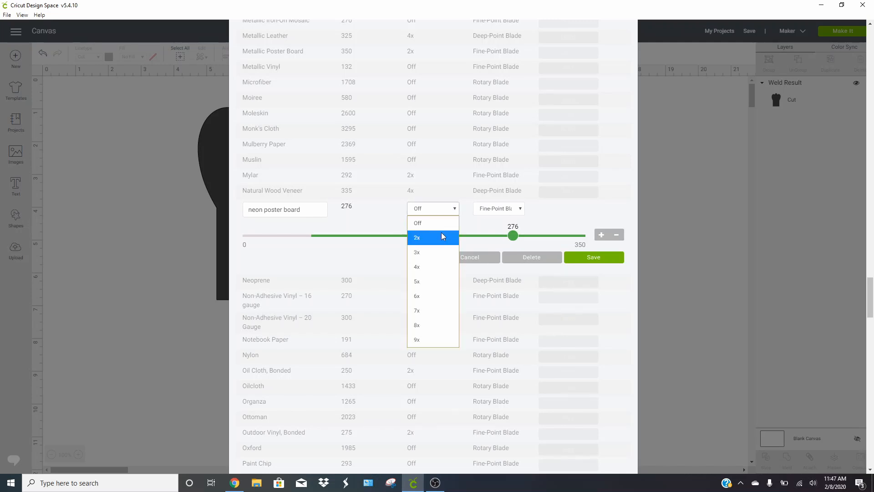
pyautogui.click(436, 253)
# Step: Give neon poster board the Deep-Point Blade, a cut pressure of 267 and 3x multi-cut, and save the material
pyautogui.click(489, 212)
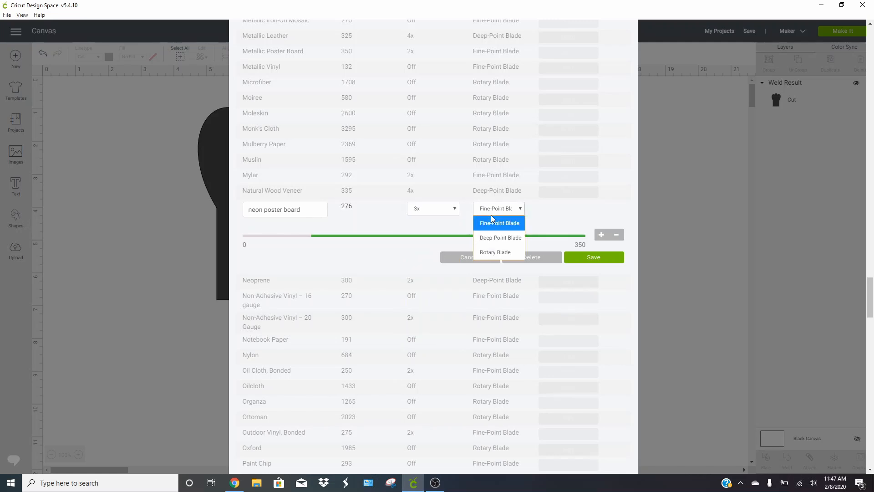
pyautogui.click(501, 237)
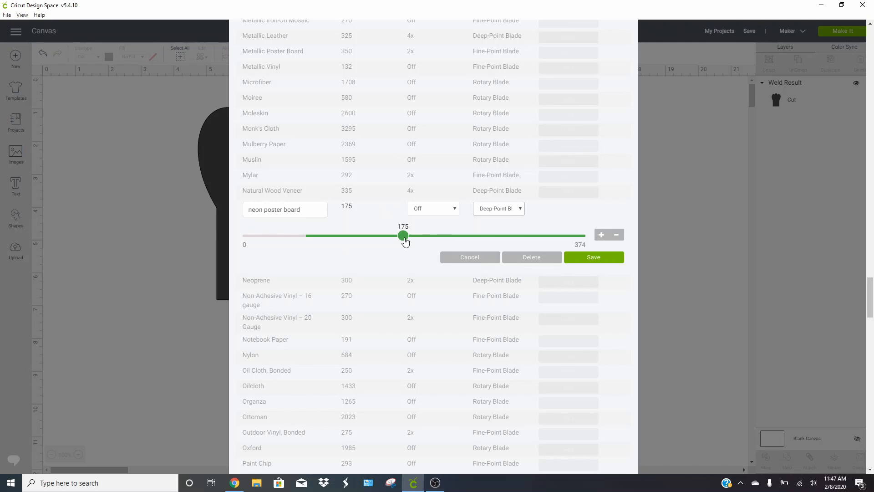
pyautogui.moveTo(402, 241); pyautogui.dragTo(487, 236)
pyautogui.click(446, 211)
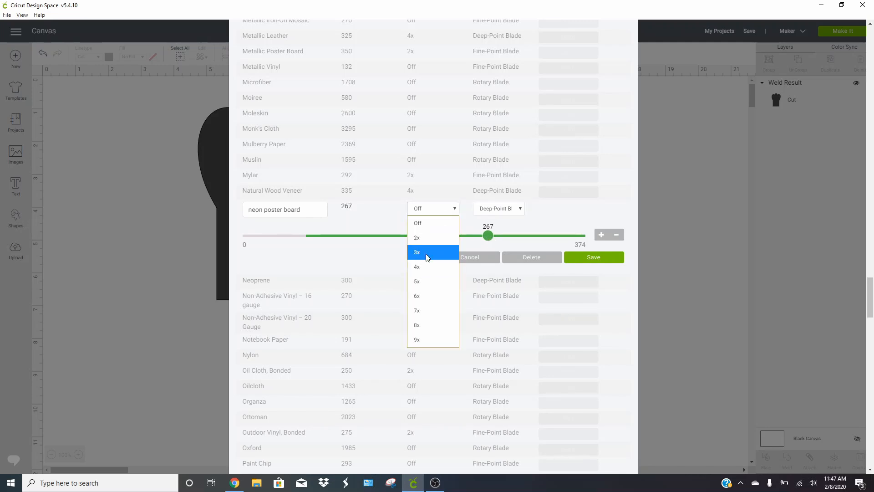
pyautogui.click(427, 255)
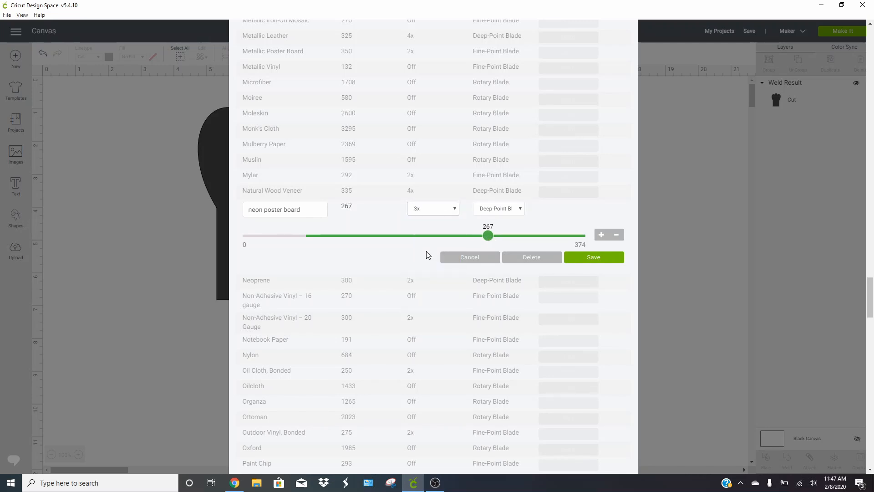
pyautogui.click(592, 258)
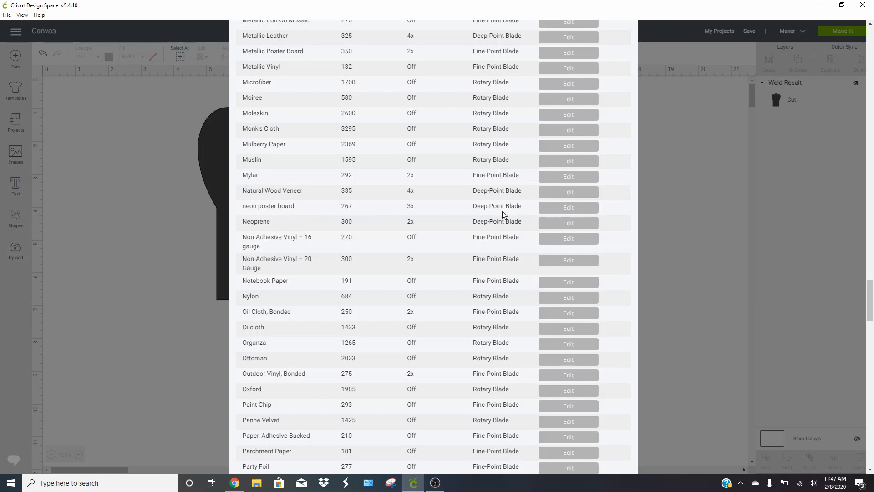
# Step: Delete the neon poster board custom material and confirm the deletion
pyautogui.click(559, 210)
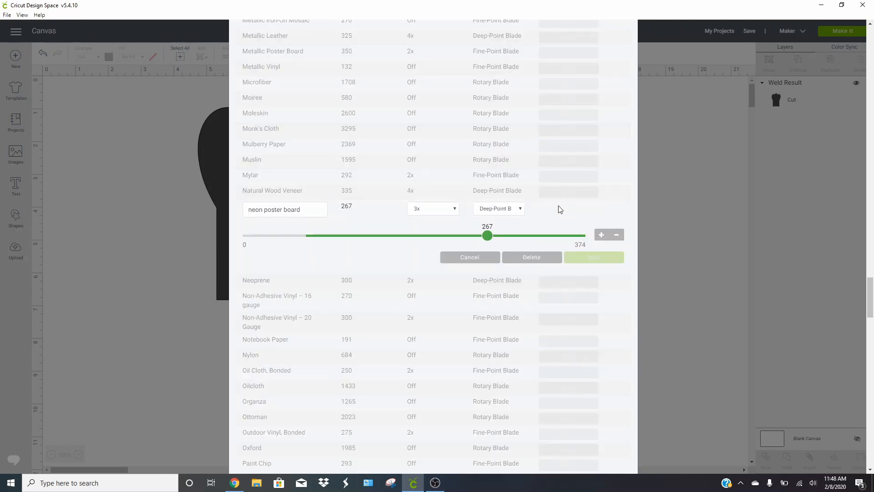
pyautogui.click(523, 259)
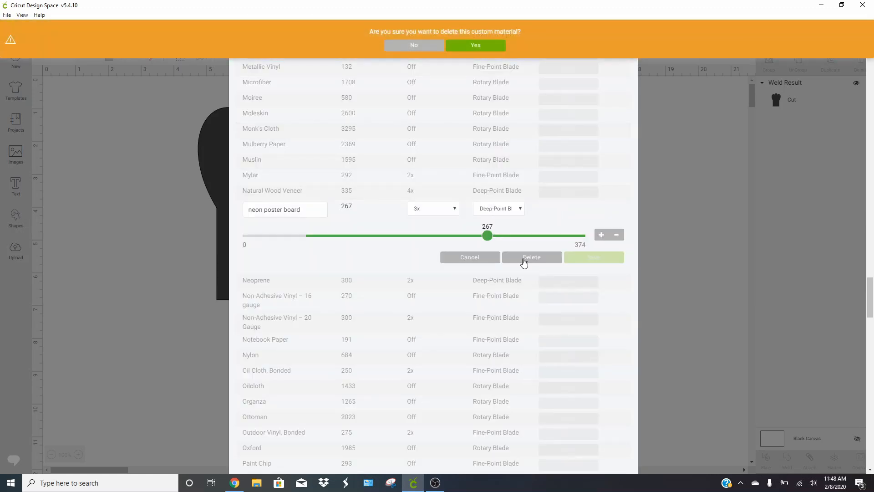
pyautogui.click(494, 50)
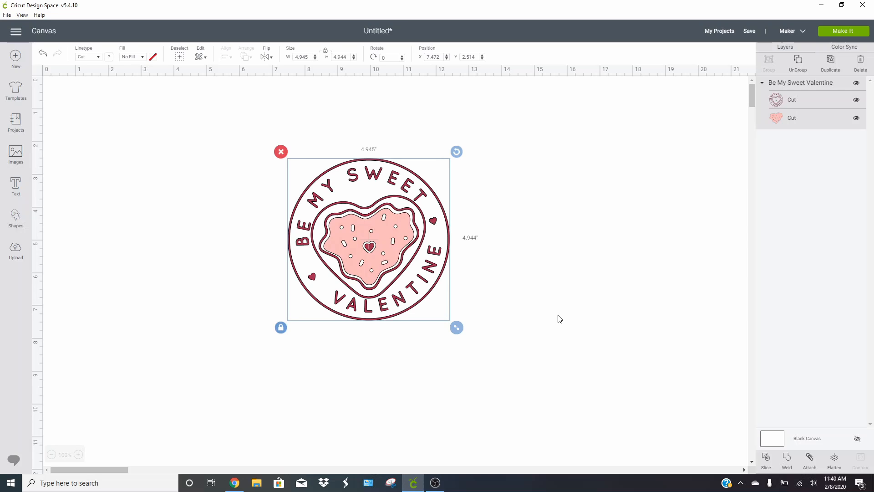
# Step: Ungroup the Be My Sweet Valentine design and move the round lettering layer to the right of the pink heart
pyautogui.click(804, 64)
pyautogui.click(397, 224)
pyautogui.moveTo(397, 224); pyautogui.dragTo(533, 203)
# Step: Recolour the pink sprinkled heart with the dark red material colour of the lettering layer
pyautogui.click(373, 241)
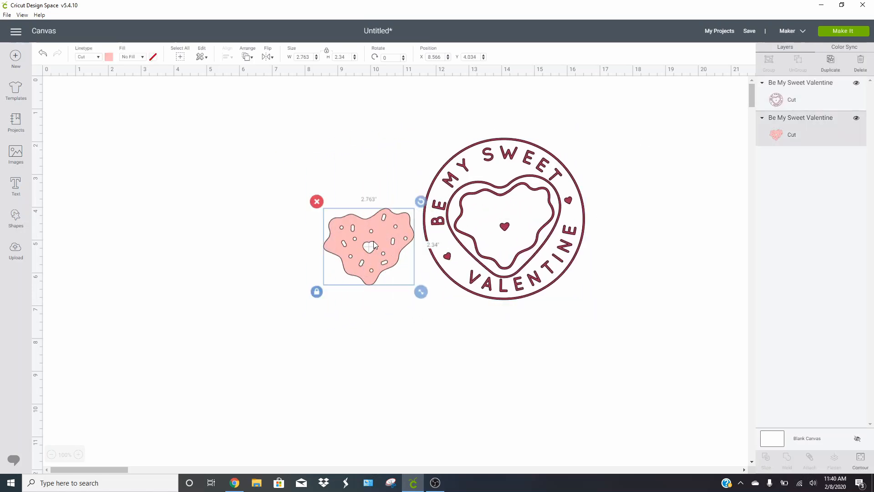
pyautogui.click(108, 57)
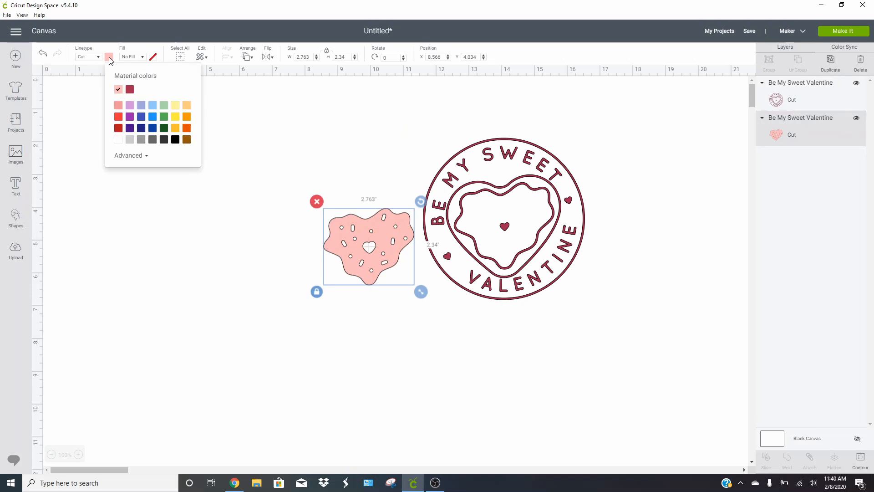
pyautogui.click(131, 89)
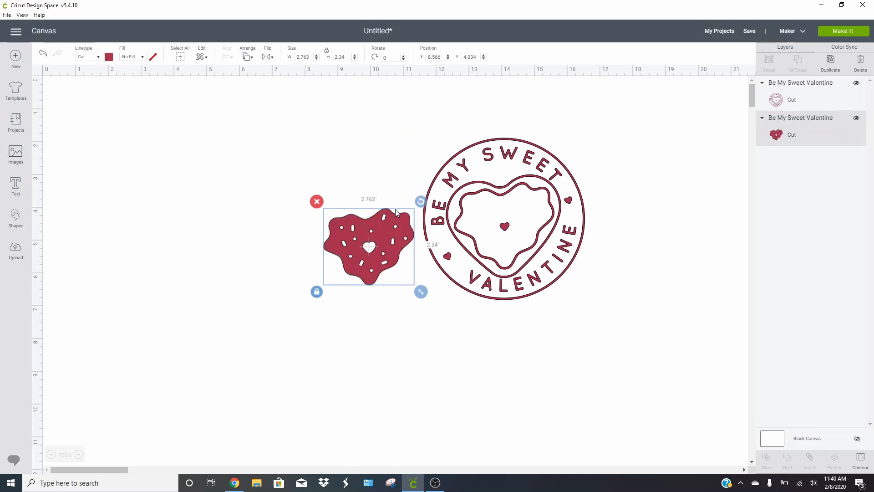
# Step: Open the project's mat preview and move the sprinkled heart to the mat's lower-right corner
pyautogui.click(846, 31)
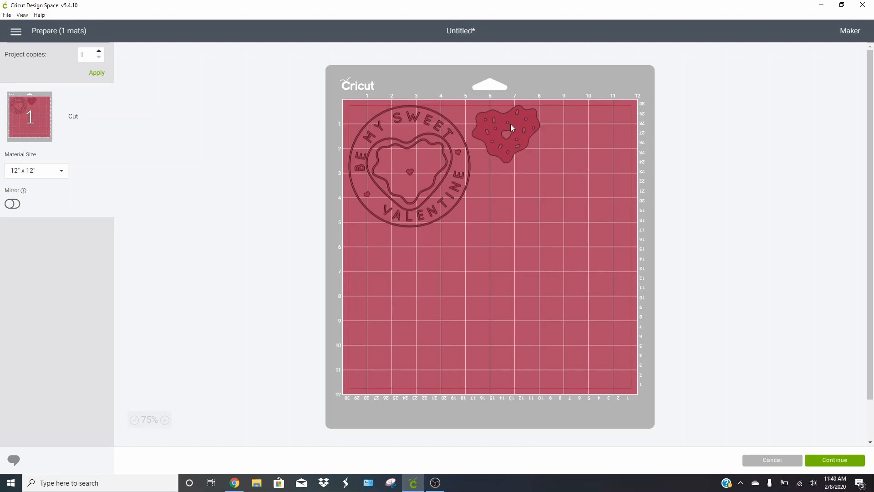
pyautogui.moveTo(510, 123); pyautogui.dragTo(598, 345)
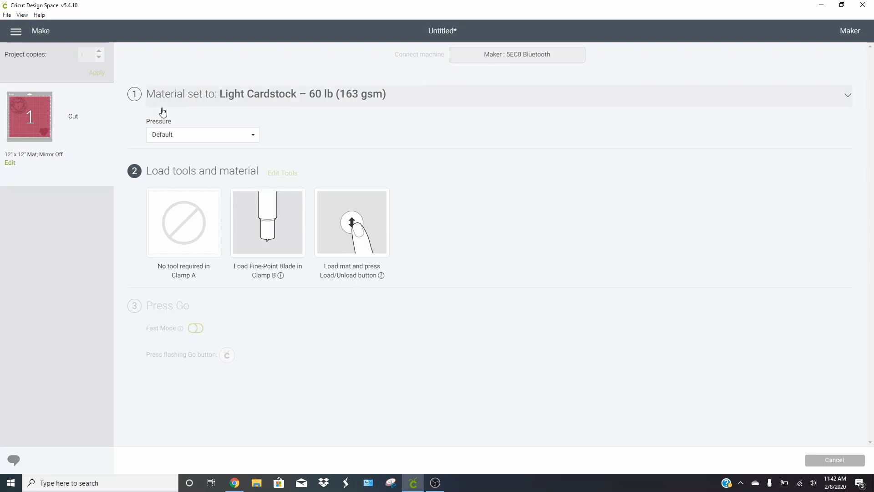
# Step: Keep the Default pressure for Light Cardstock and mark Vinyl as a favorite in the material list
pyautogui.click(184, 140)
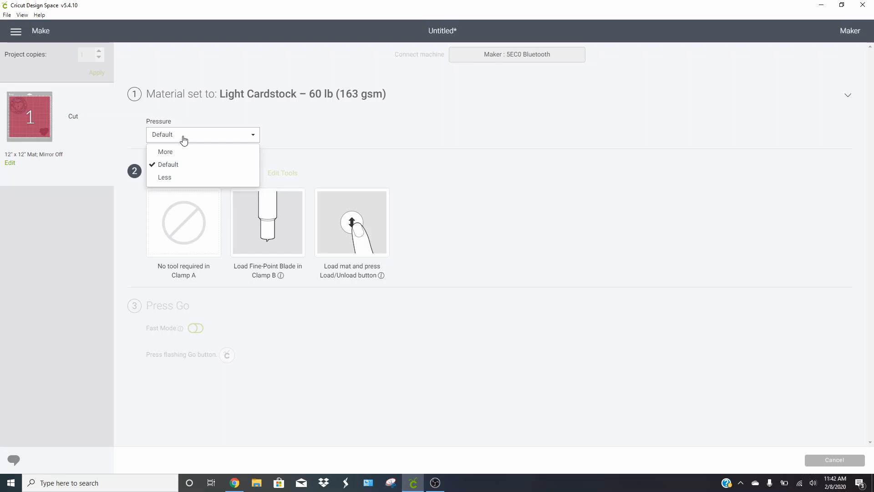
pyautogui.click(186, 165)
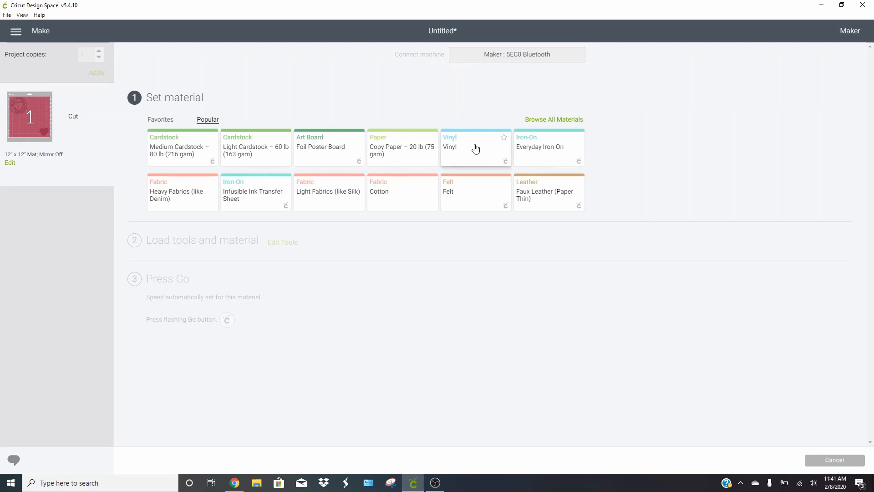
pyautogui.click(503, 137)
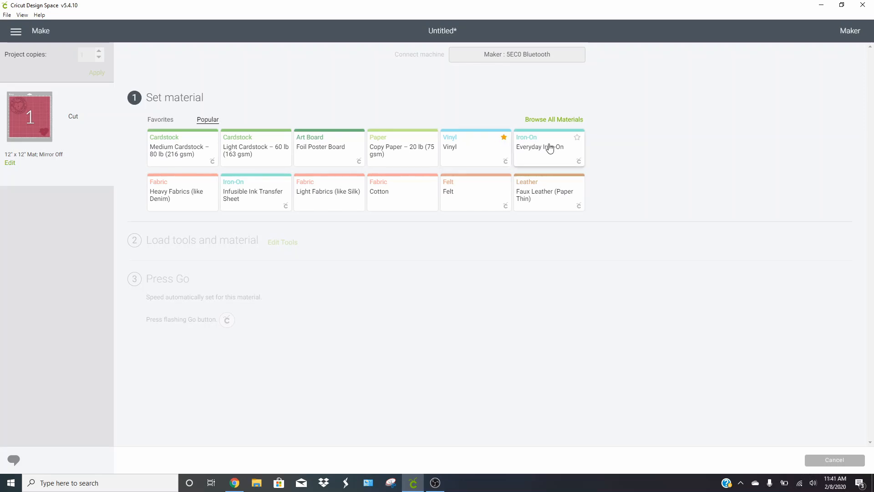
# Step: Mark Everyday Iron-On, Light Cardstock – 60 lb and Medium Cardstock – 80 lb as favorites among the popular materials
pyautogui.click(577, 138)
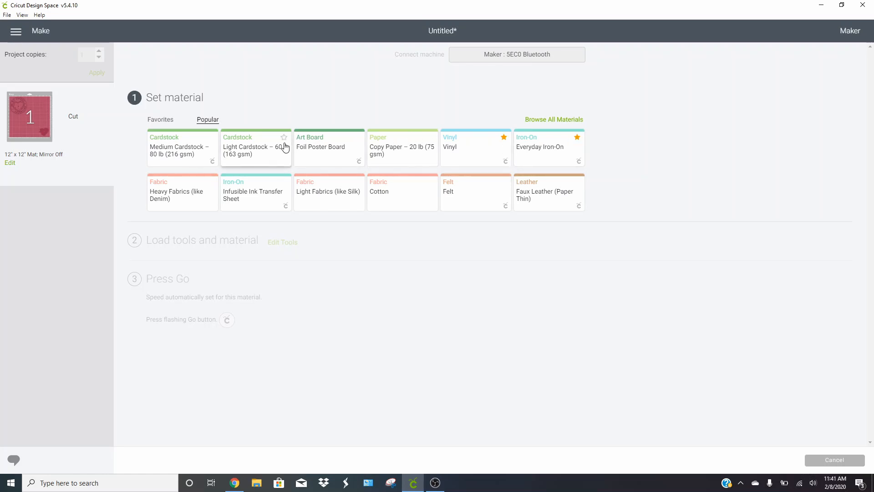
pyautogui.click(284, 138)
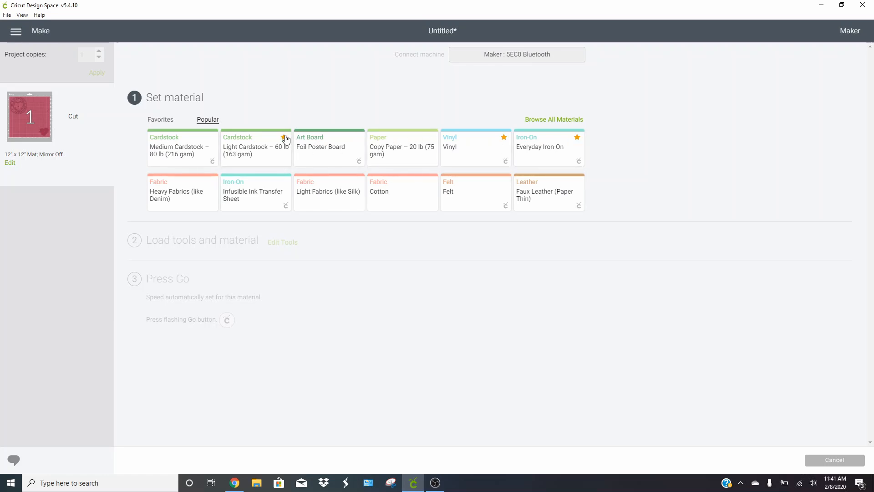
pyautogui.click(210, 138)
# Step: Mark Kraft Board as a favorite in the full materials list and close the list
pyautogui.click(574, 121)
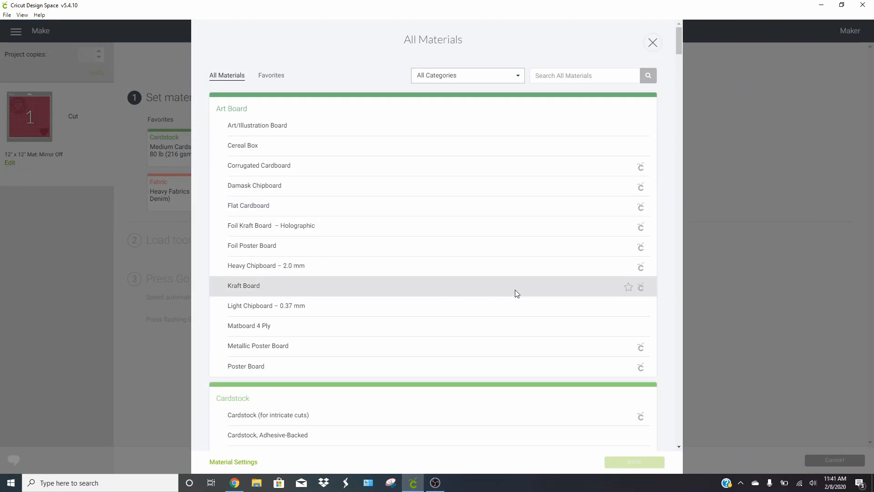
pyautogui.click(628, 287)
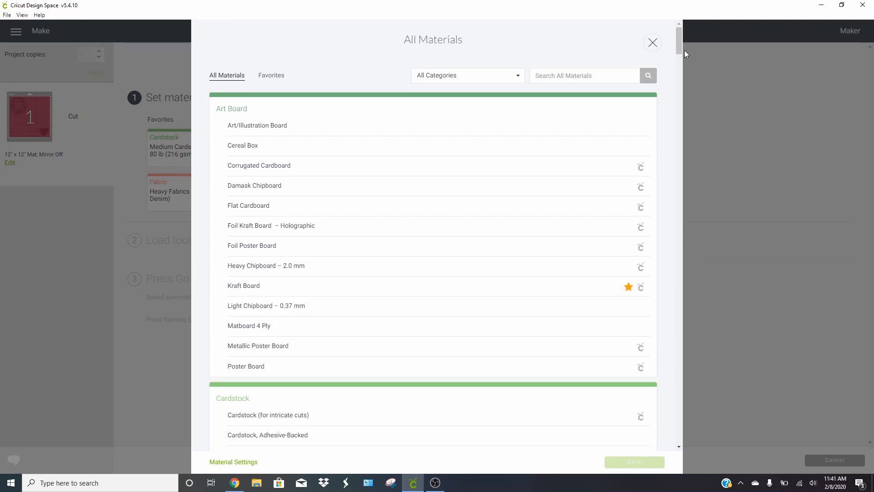
pyautogui.click(652, 43)
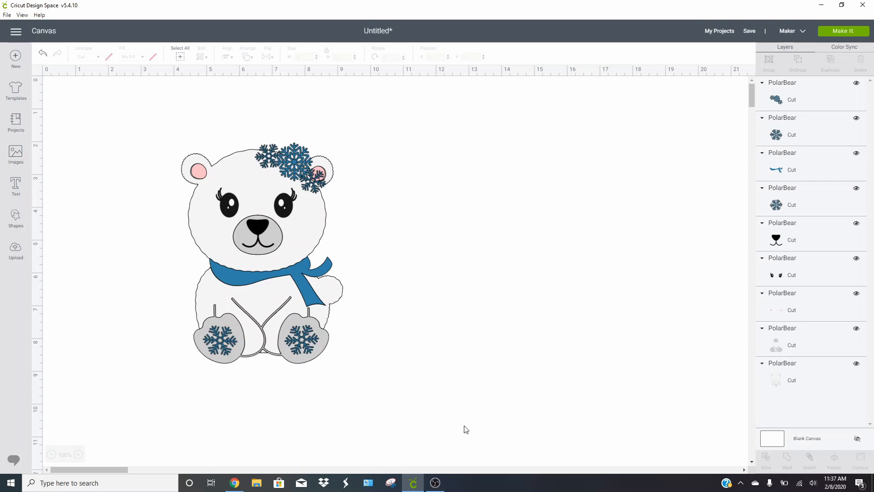
# Step: Insert a square and move it to the empty canvas area right of the polar bear
pyautogui.click(22, 217)
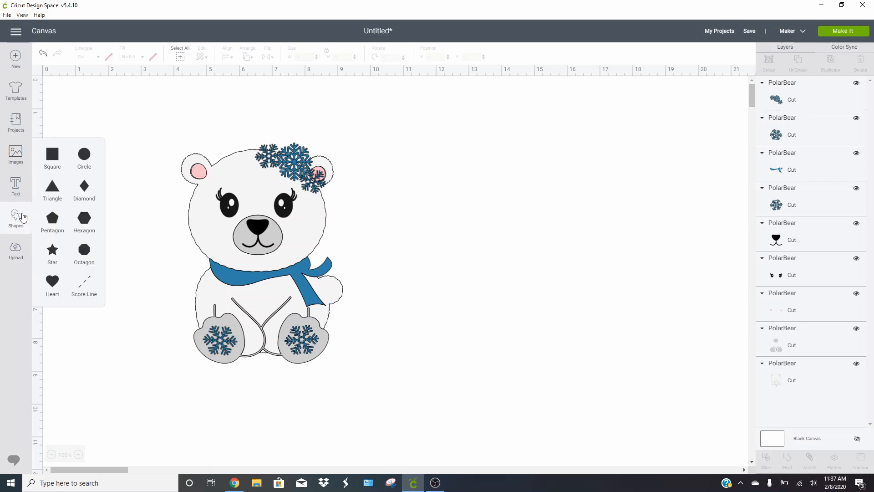
pyautogui.click(52, 168)
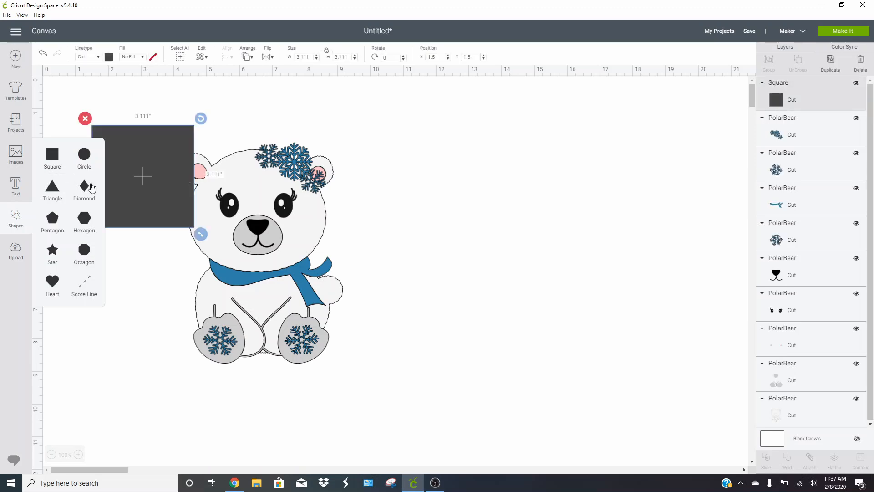
pyautogui.moveTo(158, 170); pyautogui.dragTo(581, 187)
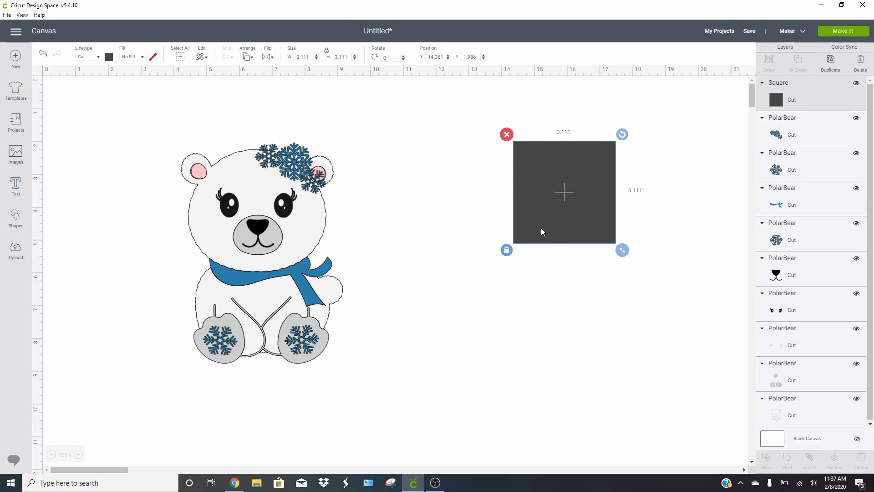
# Step: Unlock the square's proportions, resize it to 8.5" wide by 11" high and place it just right of the polar bear
pyautogui.click(506, 251)
pyautogui.click(307, 59)
pyautogui.write('8.5')
pyautogui.press('Return')
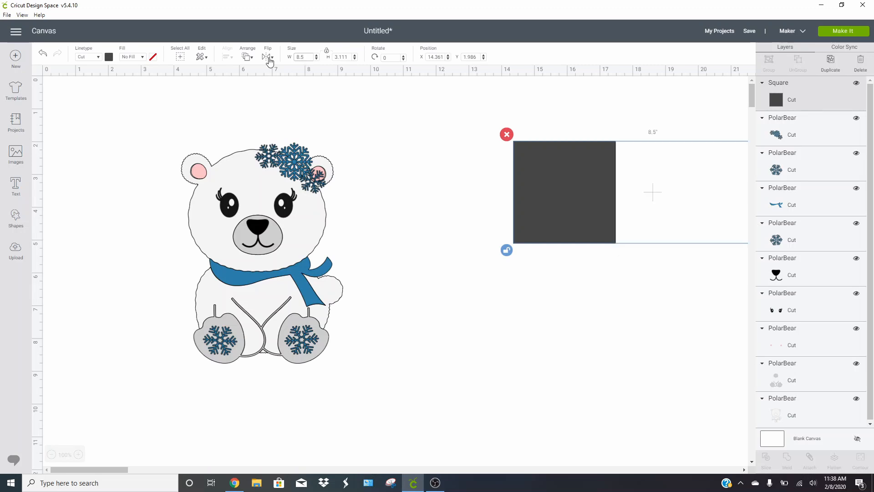
pyautogui.moveTo(587, 210); pyautogui.dragTo(467, 208)
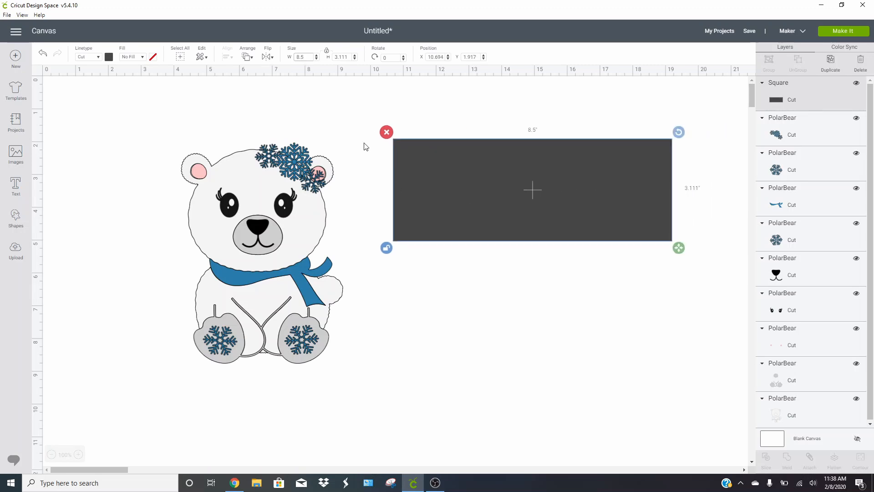
pyautogui.click(349, 55)
pyautogui.write('11')
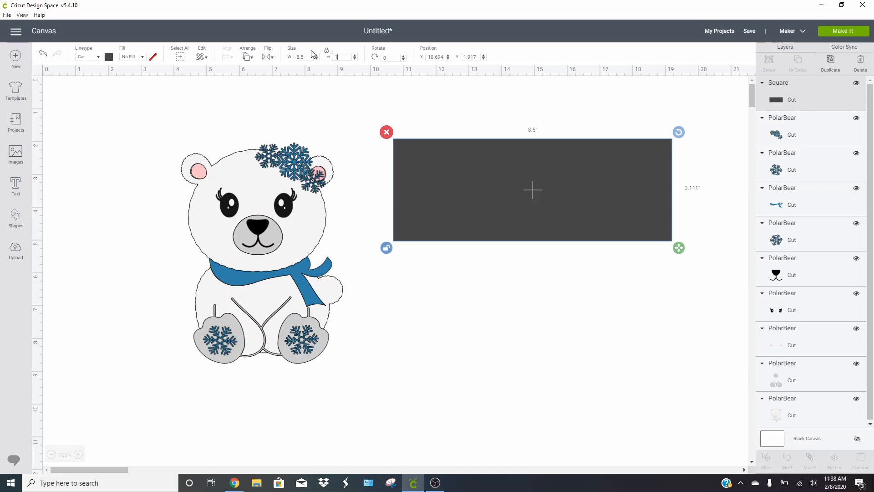
pyautogui.press('Return')
pyautogui.moveTo(576, 319); pyautogui.dragTo(555, 297)
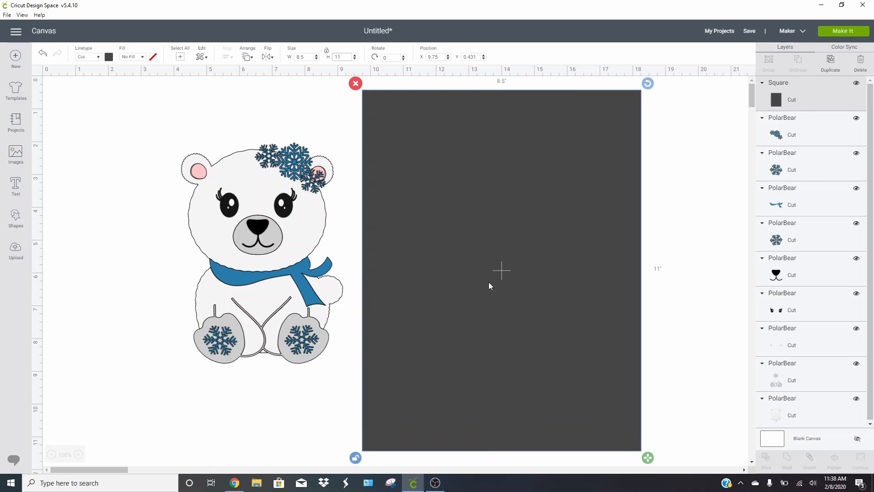
# Step: Send the dark rectangle to the back and move all the polar bear layers together onto it
pyautogui.rightClick(460, 222)
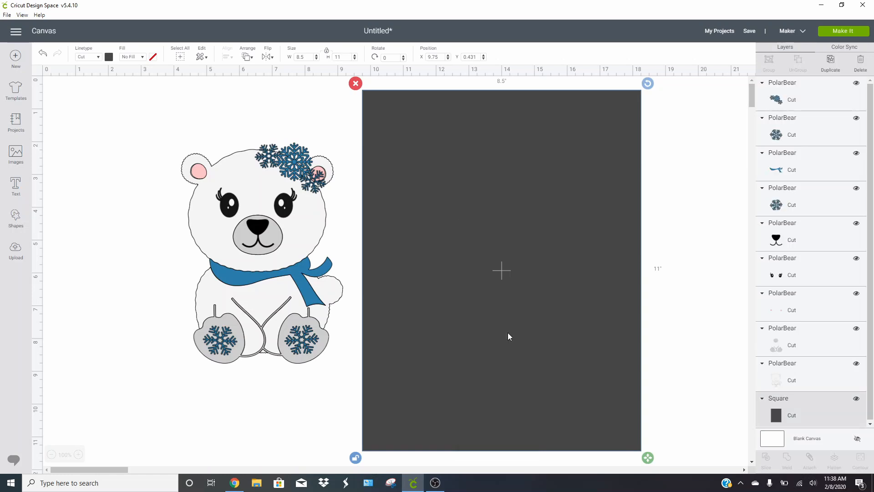
pyautogui.click(507, 332)
pyautogui.moveTo(156, 133); pyautogui.dragTo(305, 345)
pyautogui.moveTo(273, 276); pyautogui.dragTo(477, 255)
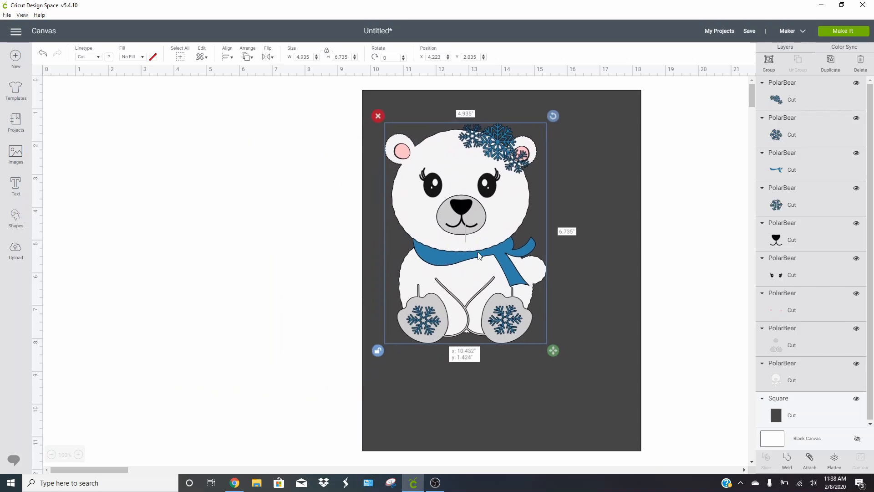
# Step: Enlarge the polar bear to nearly fill the 8.5" by 11" rectangle and position it within the edges
pyautogui.moveTo(553, 350); pyautogui.dragTo(606, 423)
pyautogui.moveTo(528, 308)
pyautogui.mouseDown()
pyautogui.moveTo(542, 303)
pyautogui.moveTo(539, 296)
pyautogui.mouseUp()
pyautogui.moveTo(618, 413); pyautogui.dragTo(627, 419)
pyautogui.moveTo(538, 272); pyautogui.dragTo(509, 288)
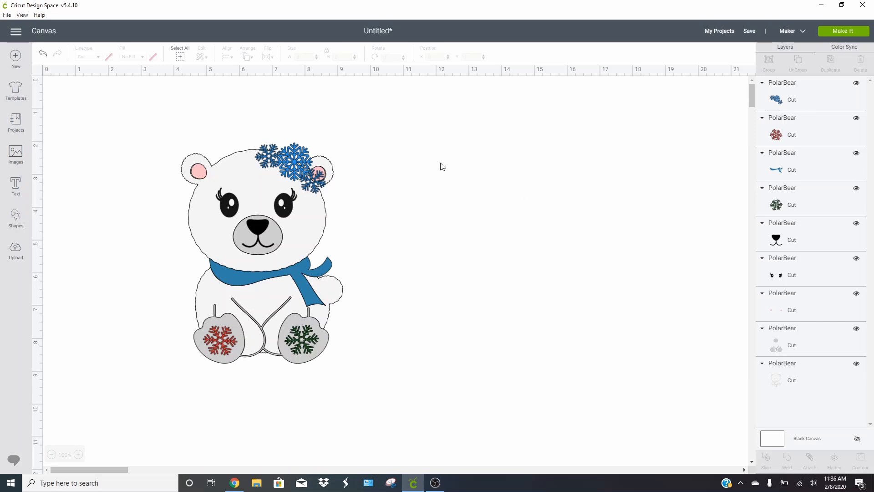
# Step: Sync the head snowflake cluster and the green and red paw snowflakes to the scarf's blue using Color Sync
pyautogui.click(294, 164)
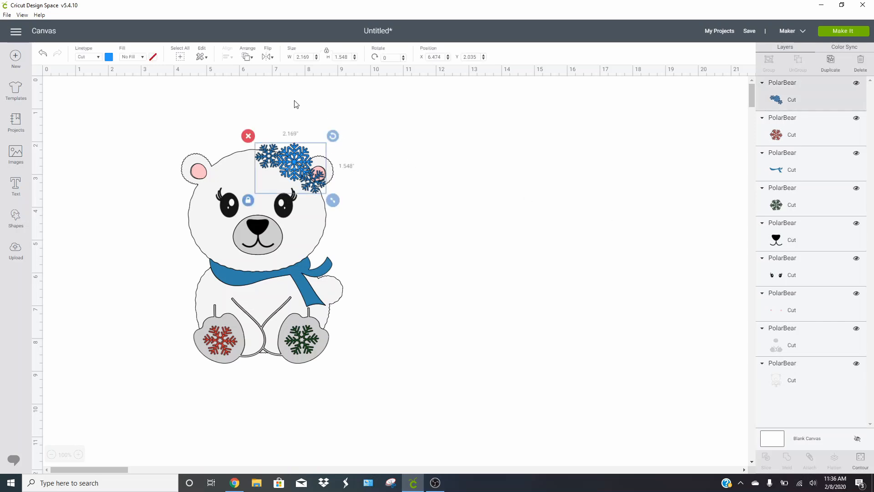
pyautogui.click(109, 57)
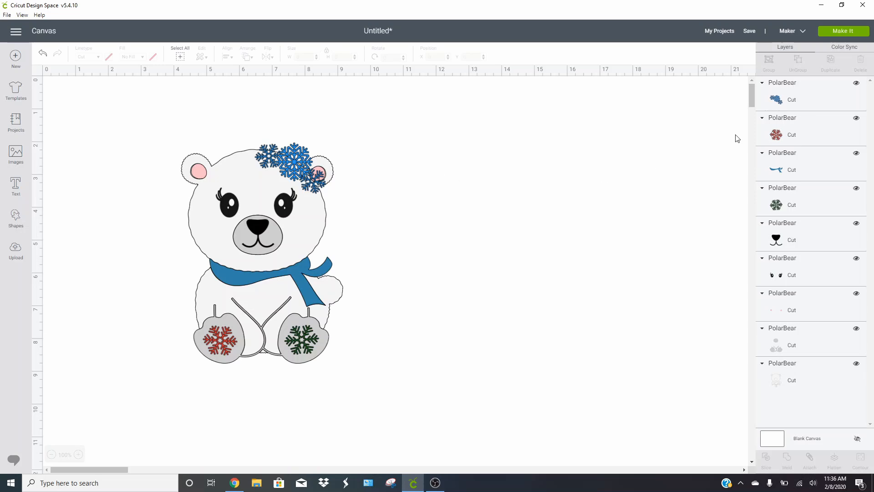
pyautogui.click(839, 50)
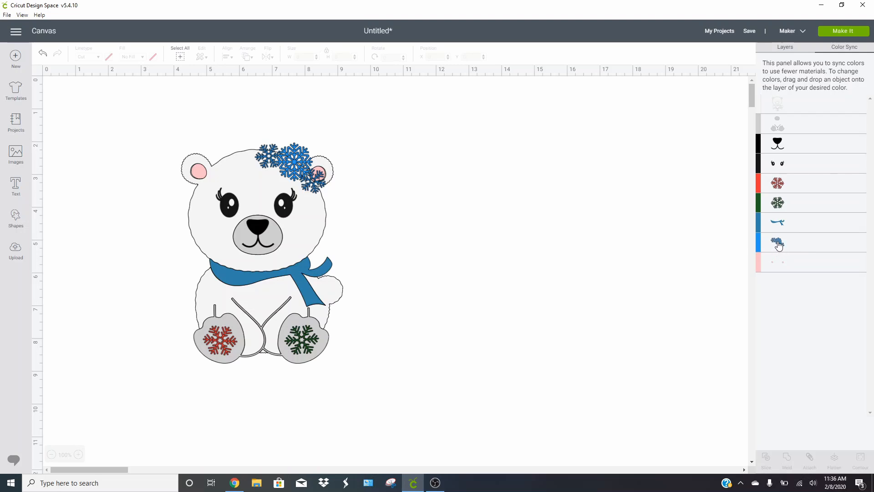
pyautogui.moveTo(778, 246); pyautogui.dragTo(795, 225)
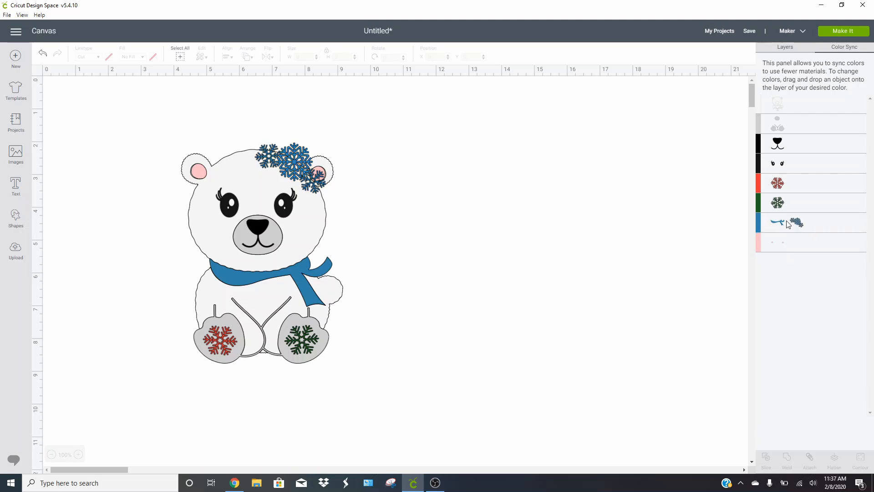
pyautogui.moveTo(779, 208); pyautogui.dragTo(819, 222)
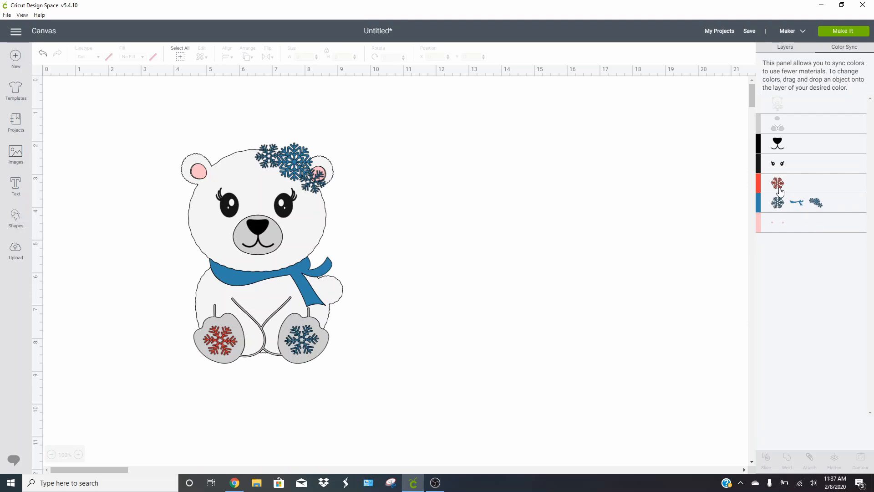
pyautogui.moveTo(777, 183); pyautogui.dragTo(836, 202)
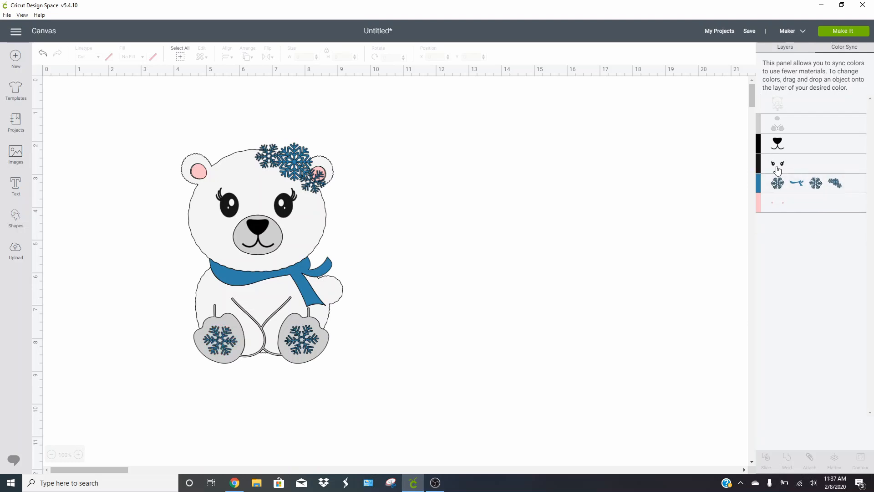
# Step: Open the project's mat preview and view the mat further down that holds the blue pieces
pyautogui.click(839, 32)
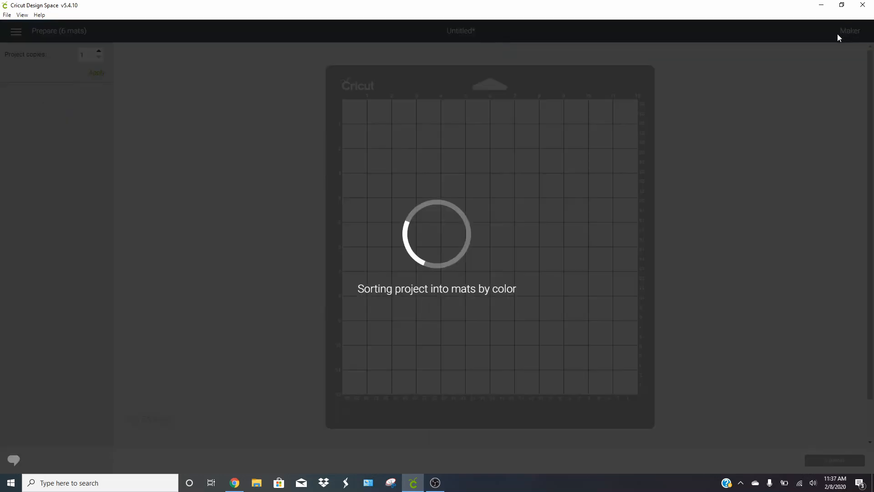
pyautogui.scroll(-1, 52, 326)
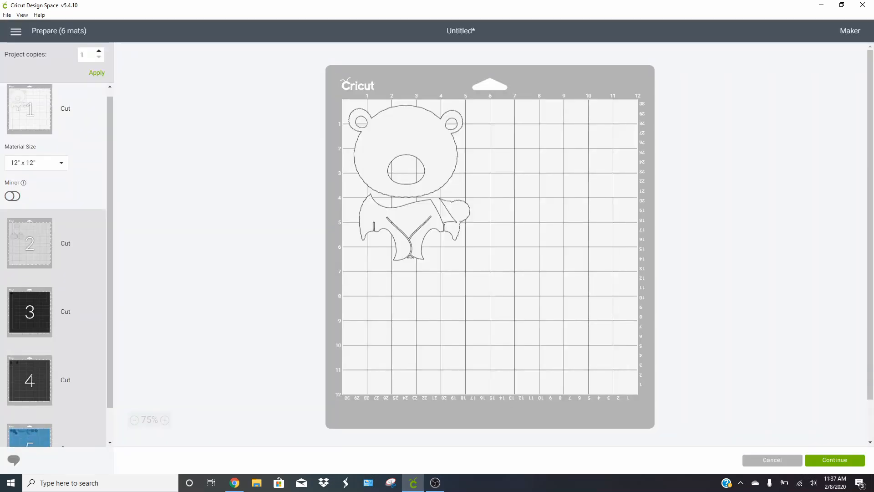
pyautogui.click(36, 409)
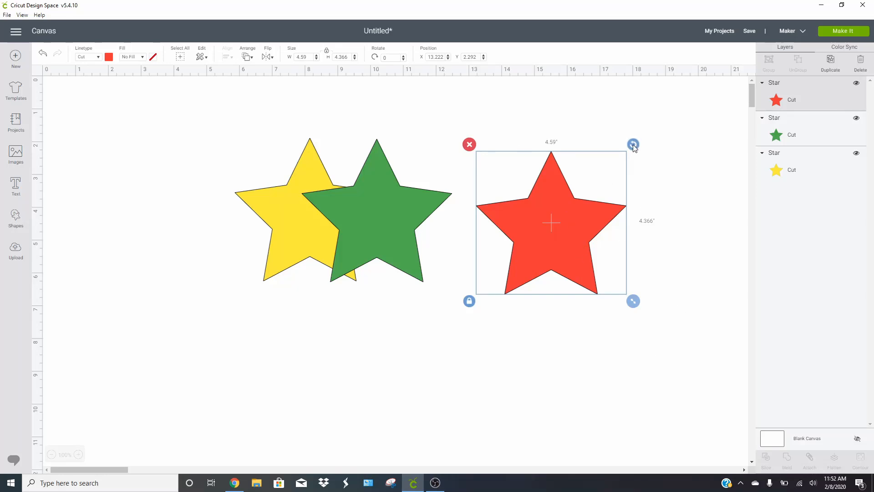
# Step: Rotate the red star freehand to about 67 degrees
pyautogui.moveTo(633, 144); pyautogui.dragTo(591, 189)
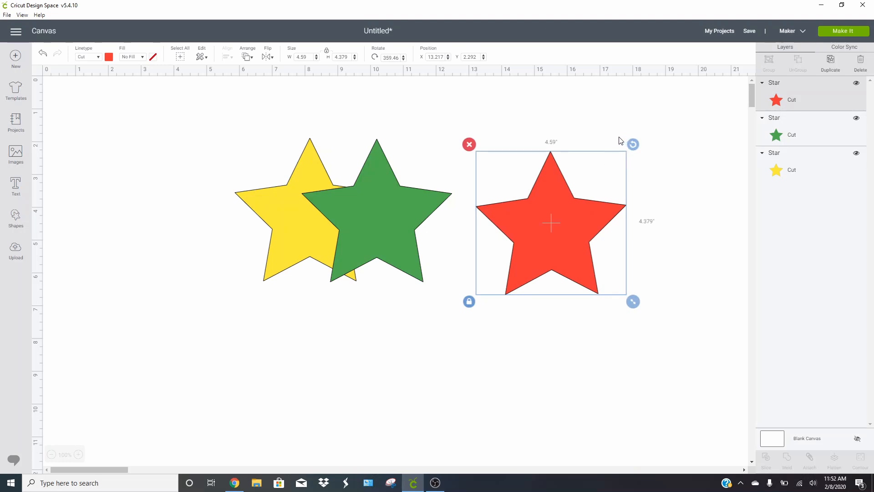
pyautogui.moveTo(632, 144); pyautogui.dragTo(602, 144)
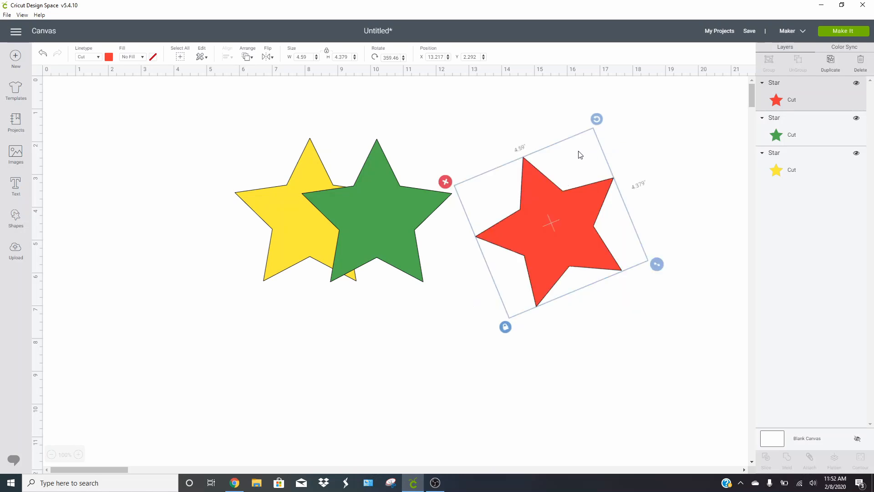
pyautogui.moveTo(564, 166); pyautogui.dragTo(559, 243)
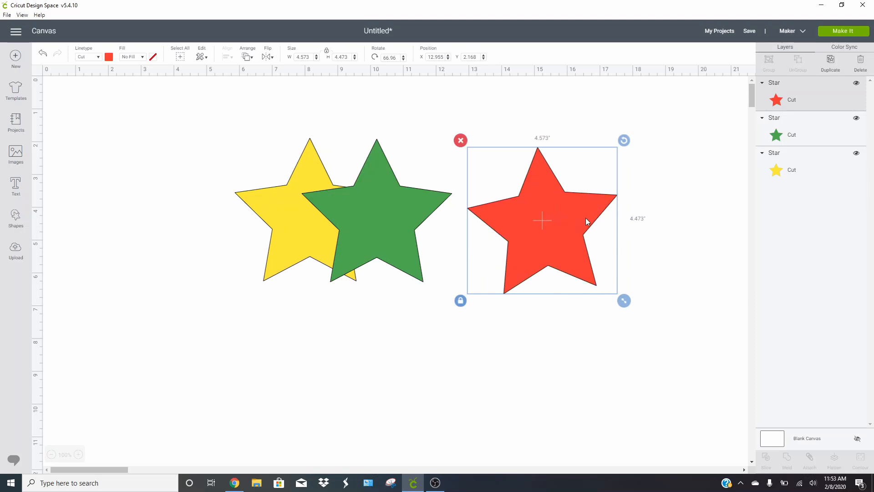
# Step: Reposition the red star and nudge it left to about X 11.94 so its tip overlaps the green star
pyautogui.moveTo(583, 218)
pyautogui.mouseDown()
pyautogui.moveTo(392, 204)
pyautogui.moveTo(585, 207)
pyautogui.moveTo(568, 224)
pyautogui.mouseUp()
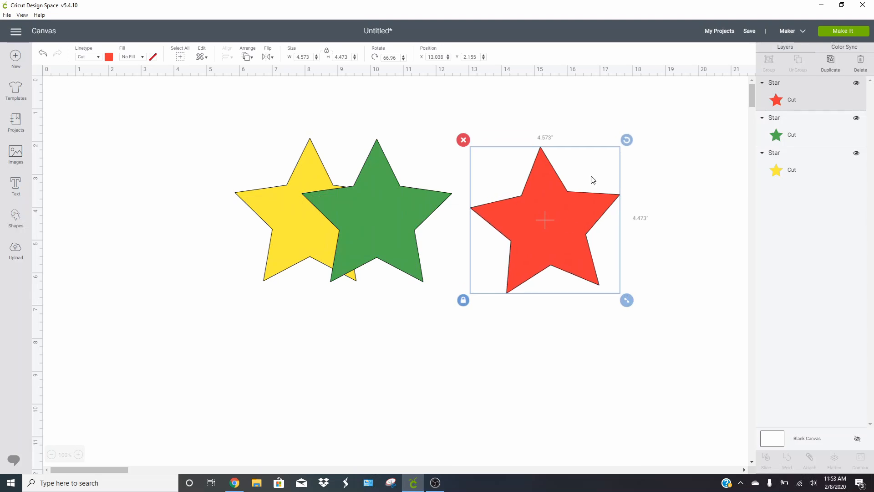
pyautogui.press('Left')
pyautogui.press('Left')
pyautogui.press('Left')
pyautogui.press('Left')
pyautogui.press('Left')
pyautogui.press('Left')
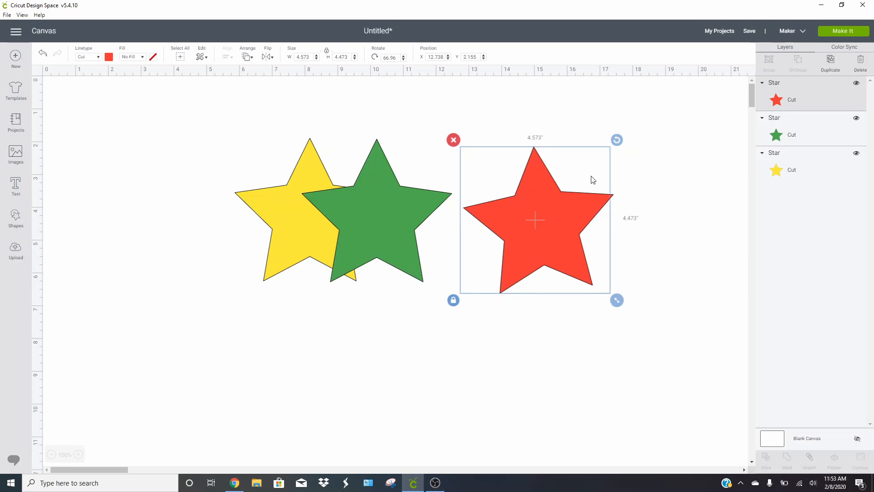
pyautogui.press('Left')
pyautogui.press('Left')
pyautogui.press('Left')
pyautogui.press('Left')
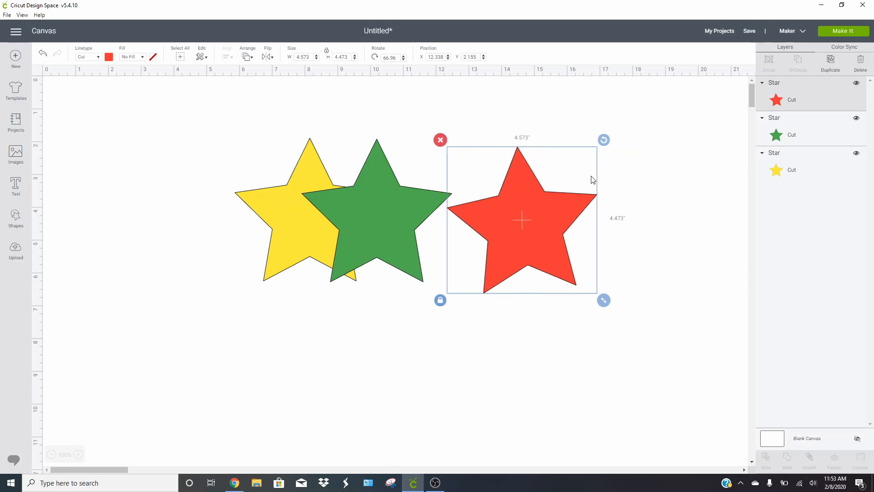
pyautogui.press('Left')
# Step: Nudge the red star up and down, and shift it slightly right so its left tip meets the green star's right tip
pyautogui.press('Up')
pyautogui.press('Up')
pyautogui.press('Up')
pyautogui.press('Up')
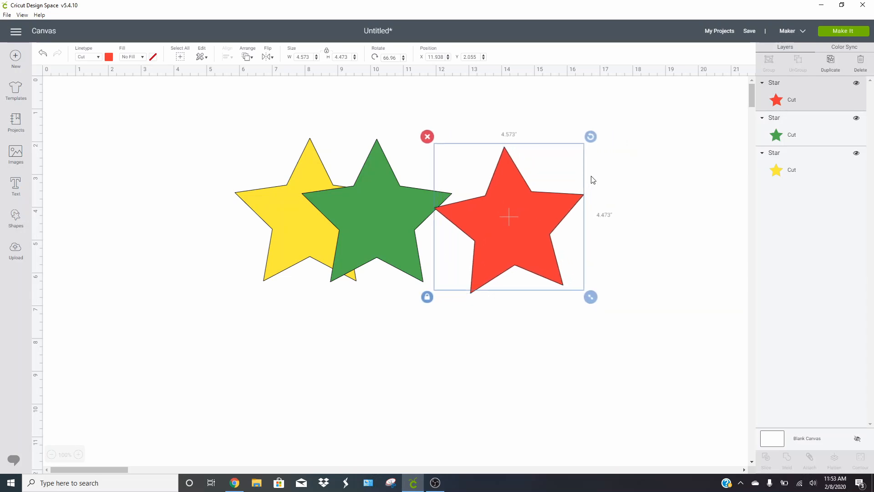
pyautogui.press('Down')
pyautogui.press('Down')
pyautogui.press('Down')
pyautogui.press('Down')
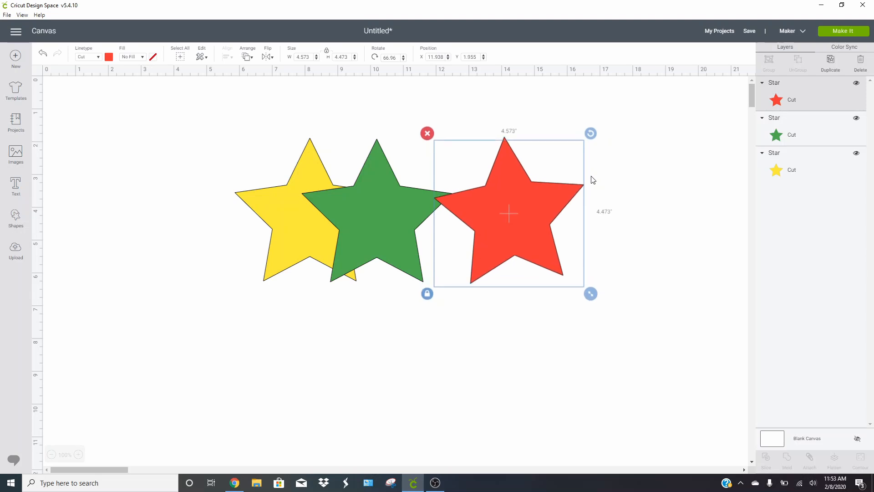
pyautogui.press('Up')
pyautogui.press('Up')
pyautogui.press('Up')
pyautogui.press('Up')
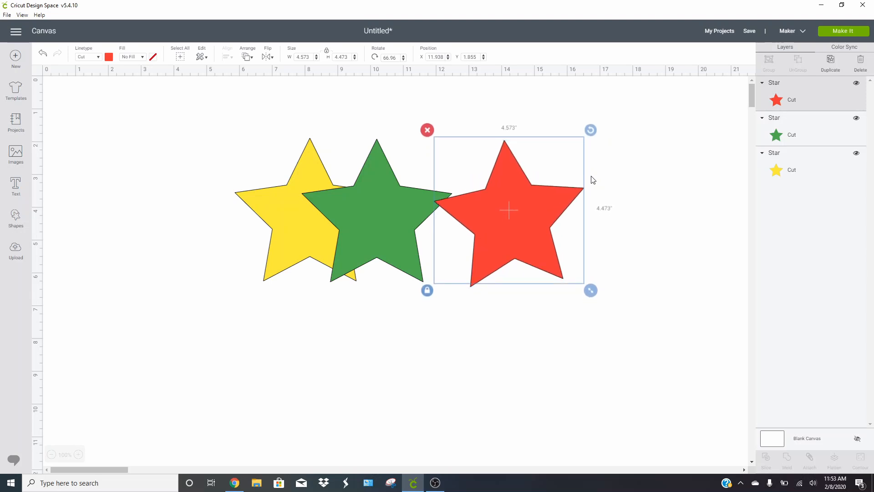
pyautogui.press('Right')
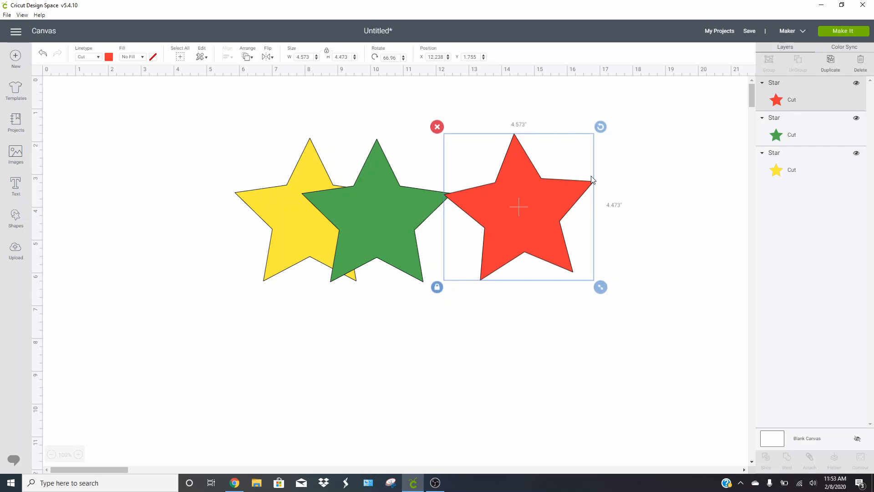
pyautogui.moveTo(561, 196)
pyautogui.mouseDown()
pyautogui.moveTo(540, 193)
pyautogui.moveTo(575, 179)
pyautogui.moveTo(556, 219)
pyautogui.moveTo(571, 197)
pyautogui.mouseUp()
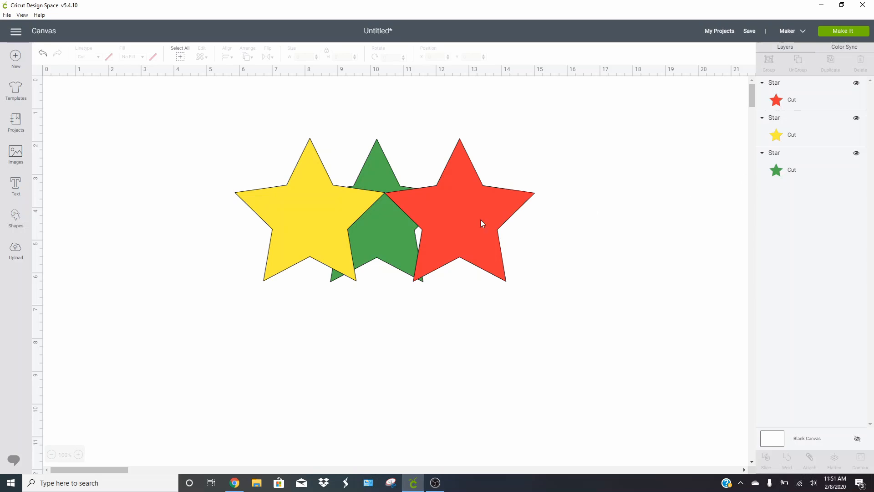
pyautogui.rightClick(382, 236)
pyautogui.rightClick(392, 169)
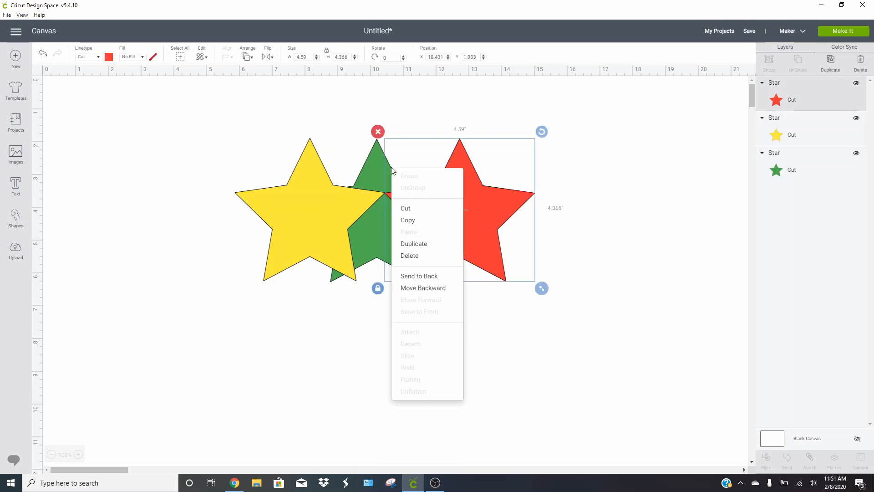
pyautogui.rightClick(378, 159)
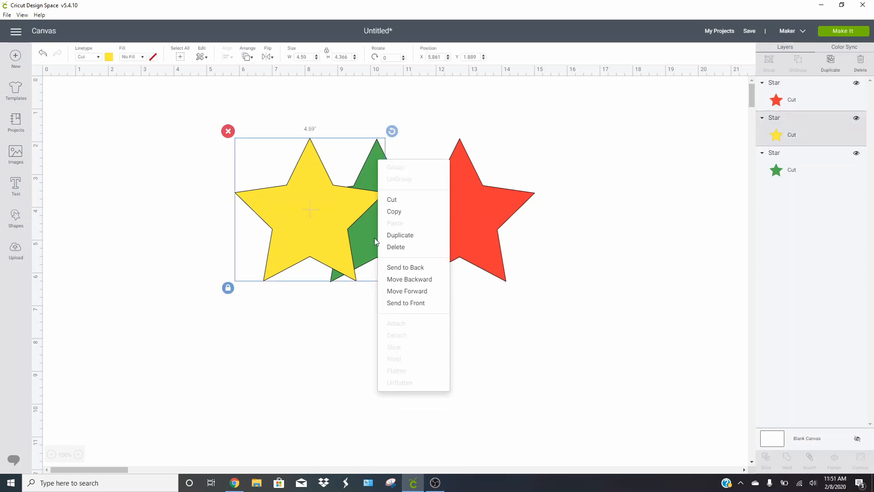
pyautogui.click(338, 322)
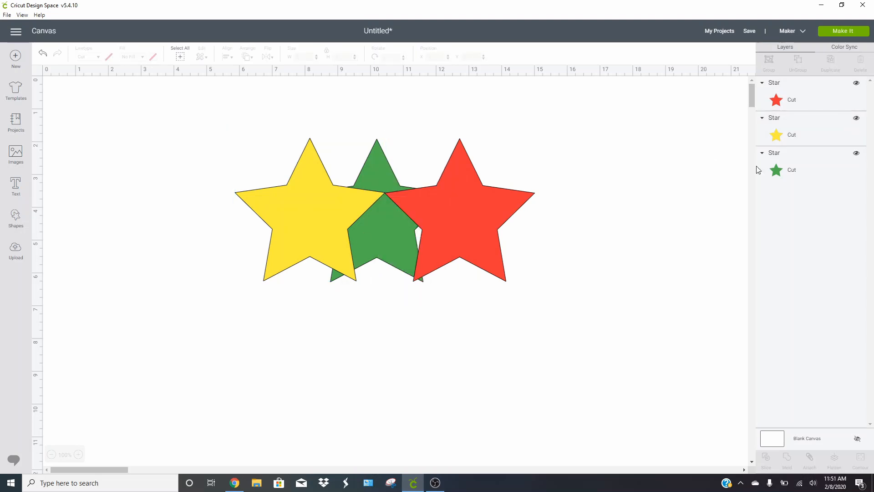
# Step: Bring the green star's layer to the front and place the red star's layer back above it
pyautogui.click(795, 170)
pyautogui.moveTo(795, 170); pyautogui.dragTo(802, 90)
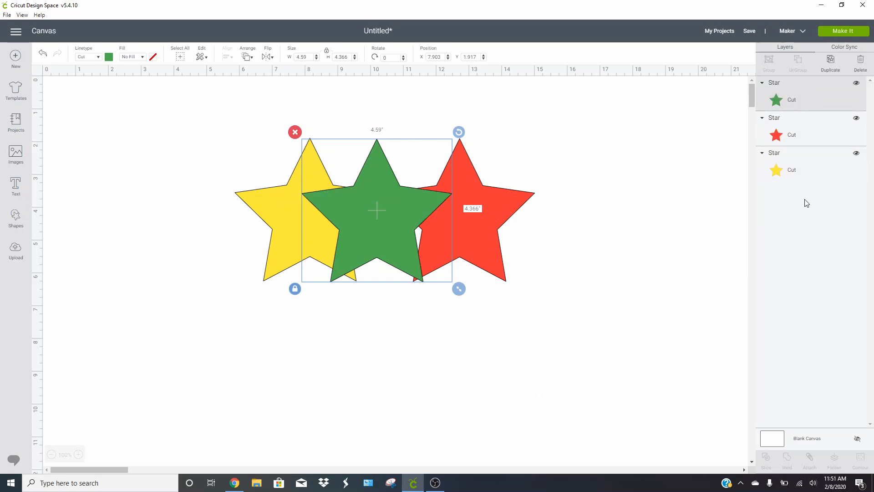
pyautogui.moveTo(812, 133); pyautogui.dragTo(797, 94)
# Step: Swap the yellow and green stars in the layer order, leaving red in front, green in the middle and yellow at the back
pyautogui.moveTo(790, 171); pyautogui.dragTo(789, 118)
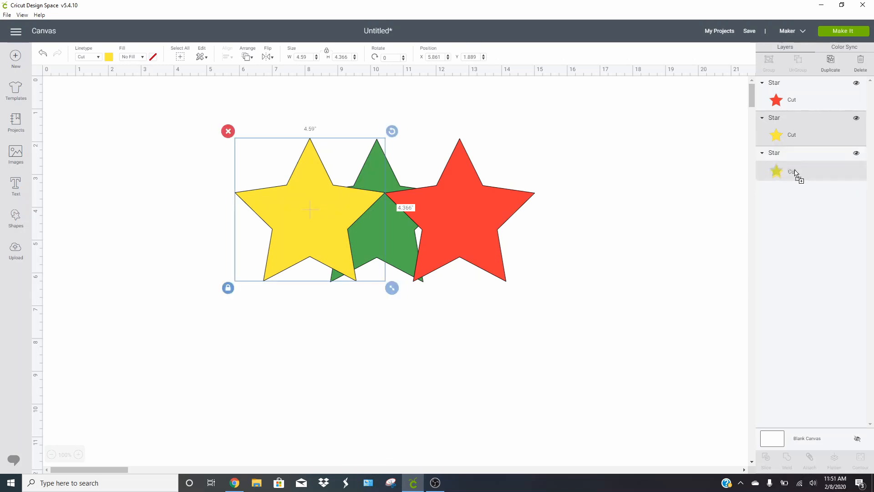
pyautogui.moveTo(796, 176); pyautogui.dragTo(792, 122)
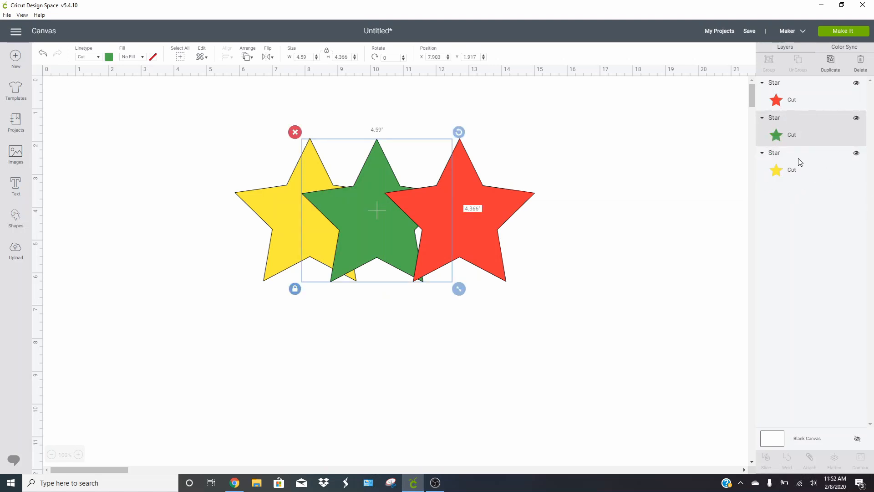
pyautogui.moveTo(796, 179); pyautogui.dragTo(794, 142)
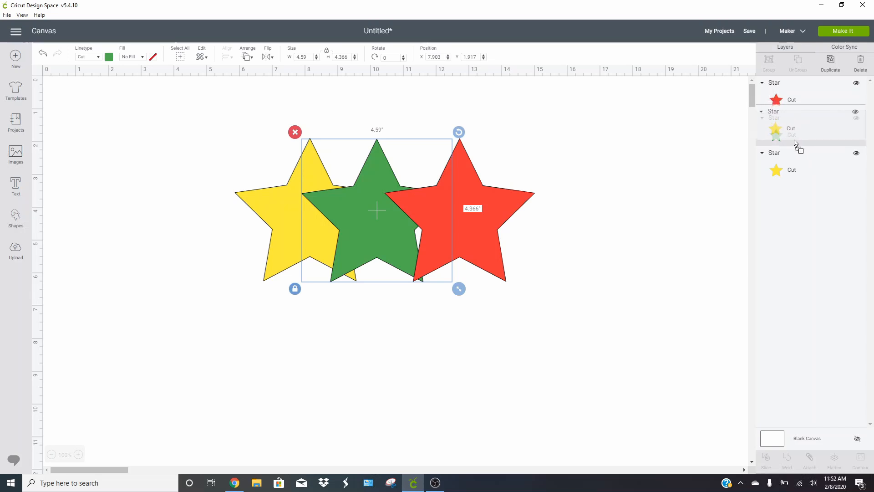
pyautogui.moveTo(796, 143); pyautogui.dragTo(798, 106)
pyautogui.click(597, 383)
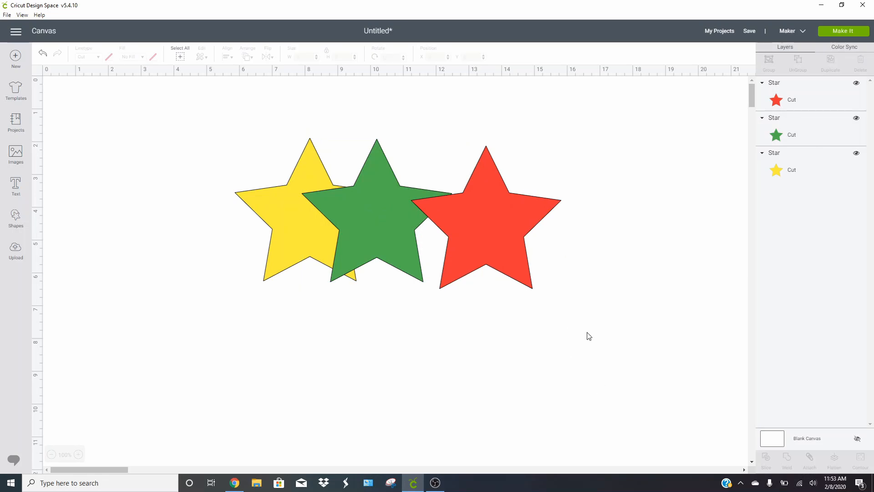
# Step: Move the red star over the green one at about X 10.03, Y 2.08, and align all three stars by their bottom edges
pyautogui.click(507, 220)
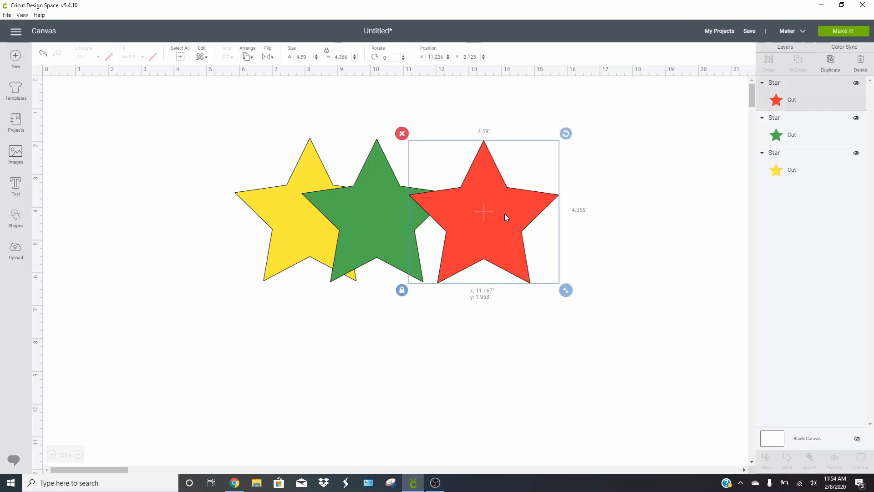
pyautogui.moveTo(498, 214); pyautogui.dragTo(468, 220)
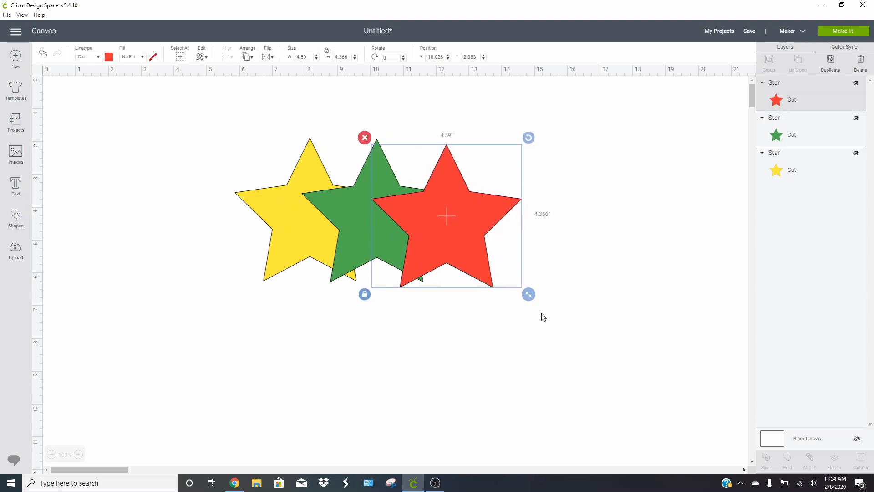
pyautogui.click(587, 333)
pyautogui.moveTo(619, 328); pyautogui.dragTo(177, 146)
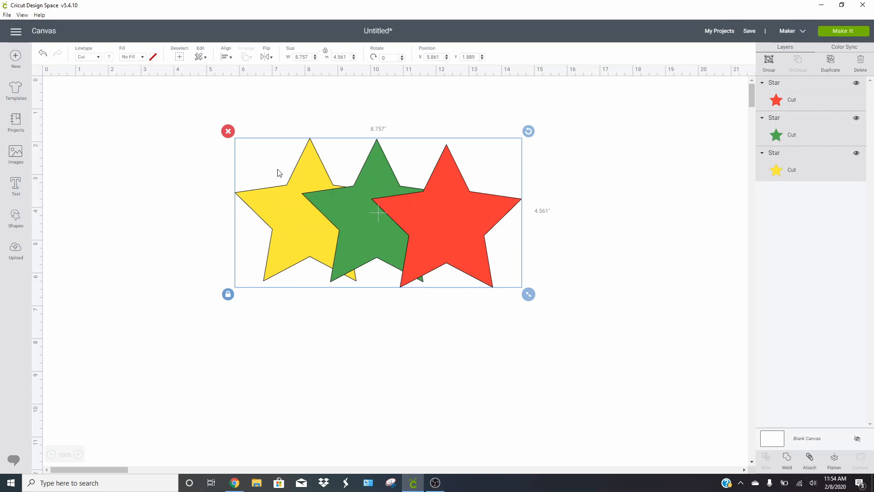
pyautogui.click(224, 57)
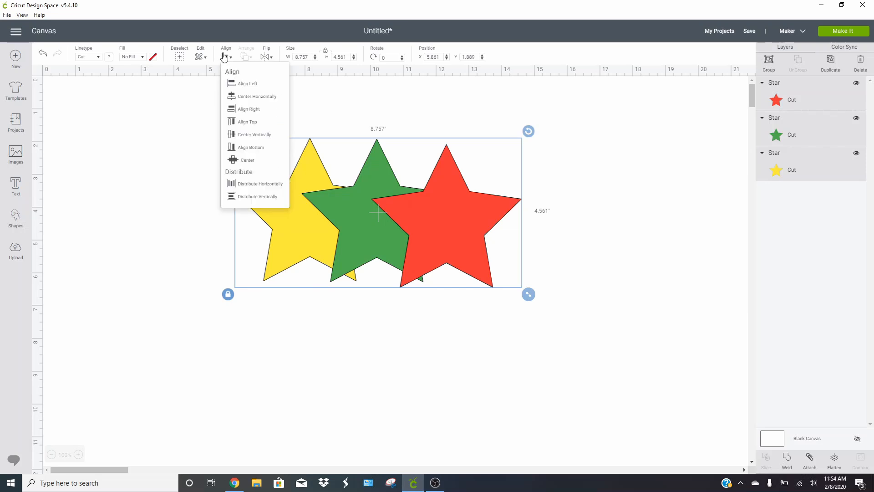
pyautogui.click(248, 147)
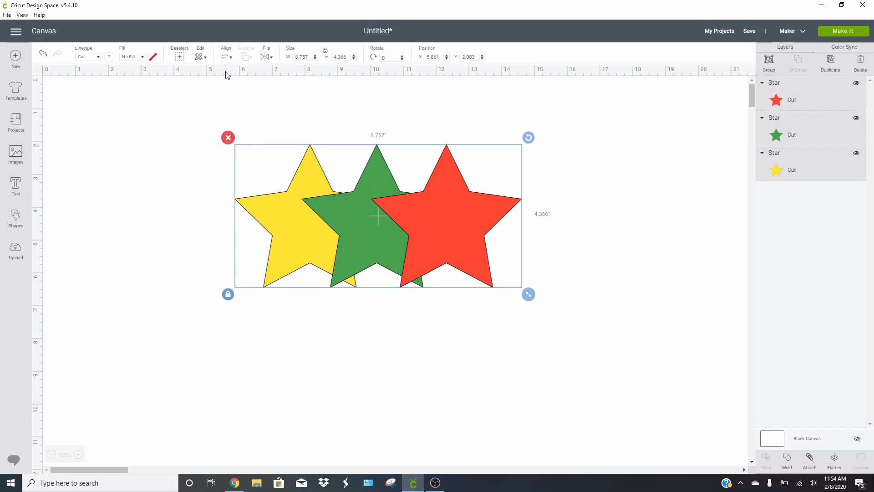
# Step: Rearrange the stars into an overlapping vertical column with yellow uppermost at about Y 0.74, green in the middle and red lowest
pyautogui.click(430, 424)
pyautogui.moveTo(466, 249); pyautogui.dragTo(395, 411)
pyautogui.moveTo(281, 215); pyautogui.dragTo(353, 145)
pyautogui.moveTo(375, 253); pyautogui.dragTo(376, 311)
pyautogui.moveTo(391, 154); pyautogui.dragTo(385, 171)
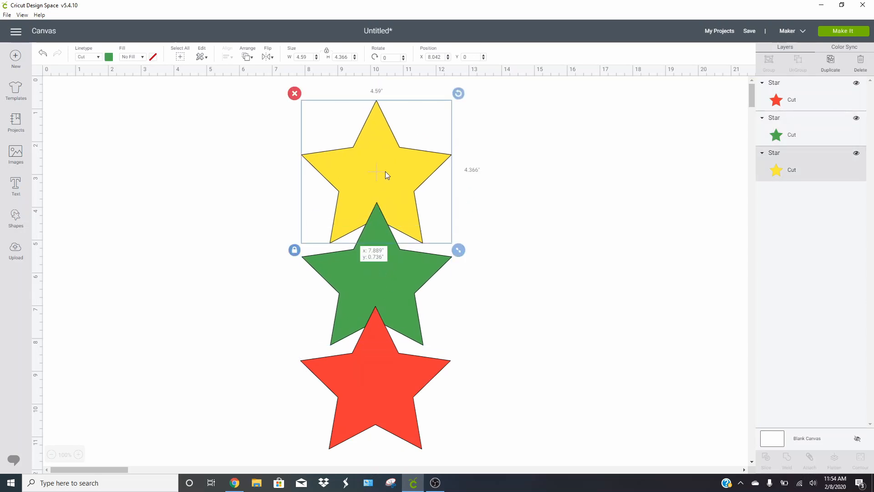
# Step: Center the three stacked stars horizontally with each other
pyautogui.click(537, 427)
pyautogui.moveTo(500, 441); pyautogui.dragTo(259, 127)
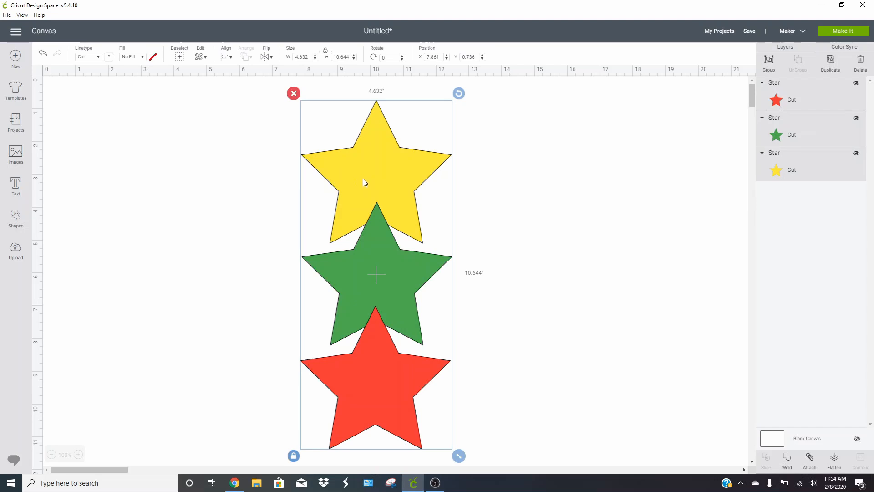
pyautogui.click(226, 60)
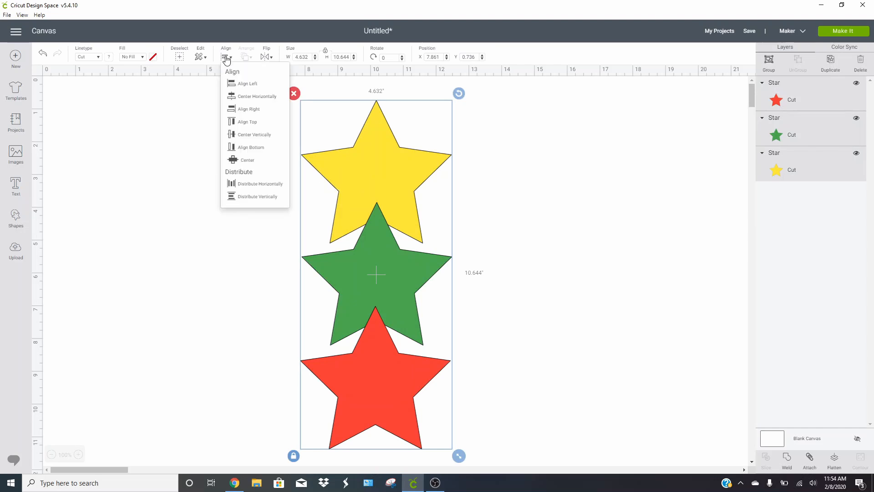
pyautogui.click(234, 95)
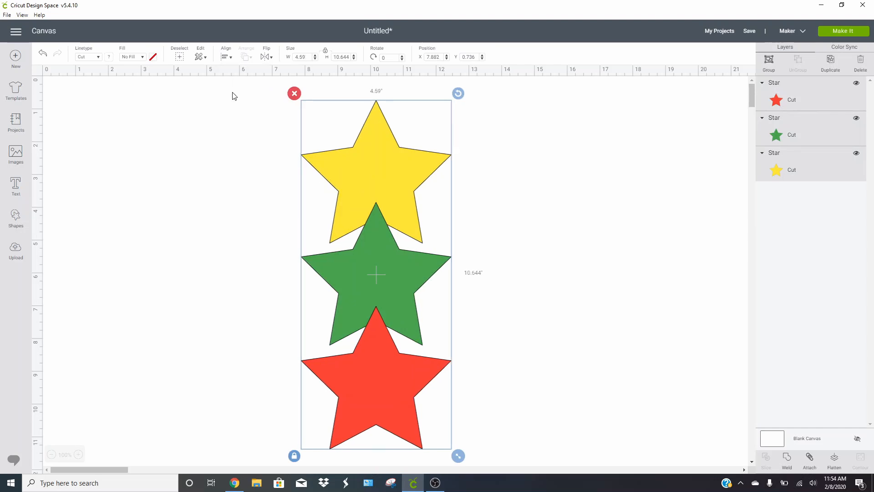
# Step: Center the three stars vertically so they stack directly on top of one another
pyautogui.click(226, 58)
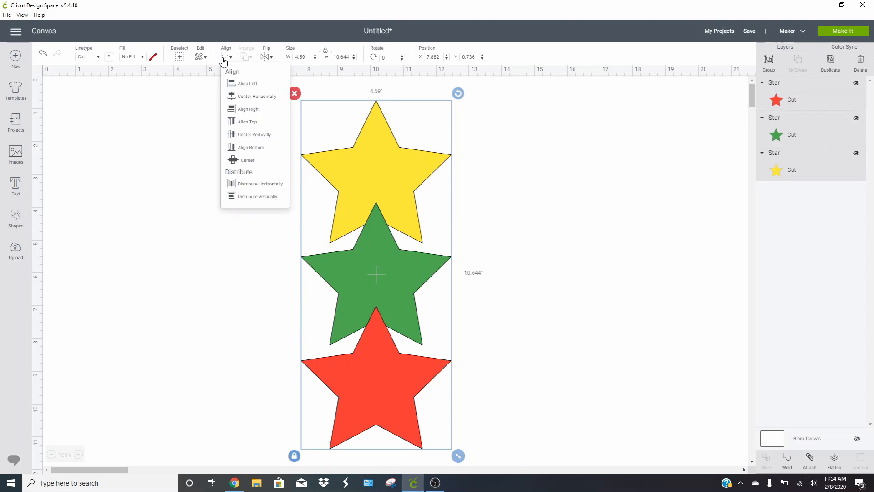
pyautogui.click(253, 134)
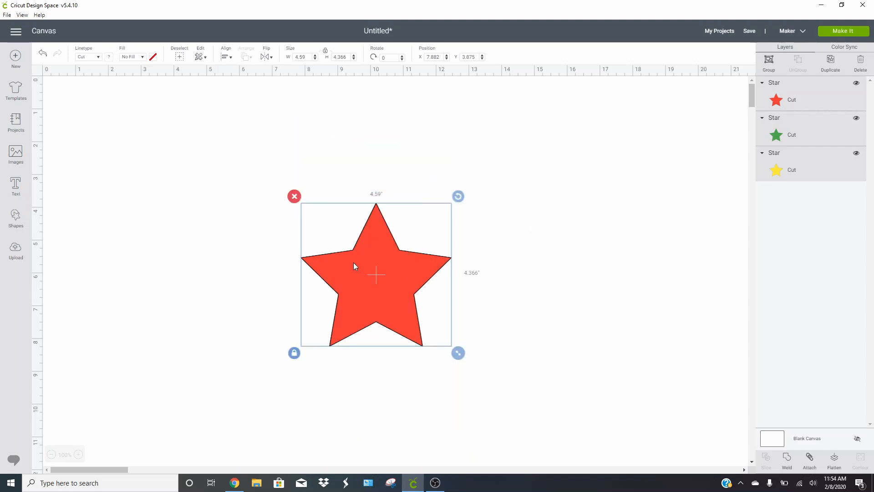
pyautogui.click(225, 59)
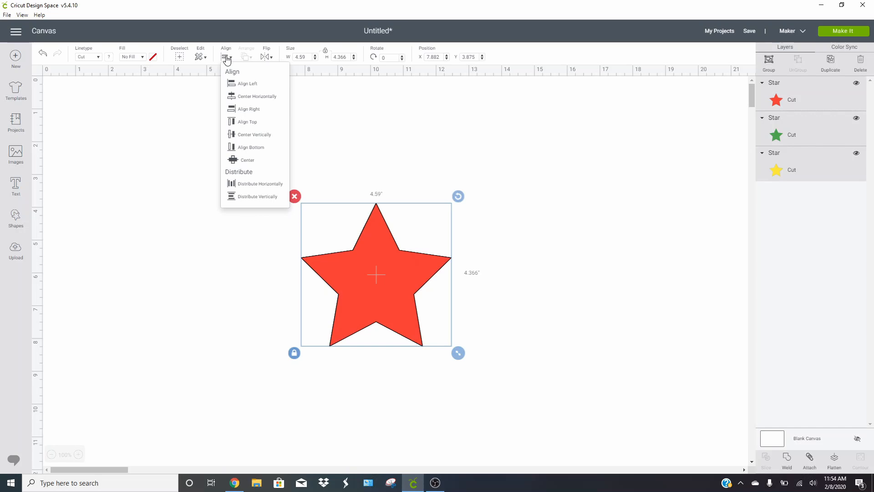
pyautogui.click(166, 197)
# Step: Spread the stacked stars apart into a row on the upper canvas, ordered green, yellow and red from left to right
pyautogui.moveTo(353, 274); pyautogui.dragTo(148, 167)
pyautogui.moveTo(383, 299); pyautogui.dragTo(408, 219)
pyautogui.moveTo(642, 266); pyautogui.dragTo(572, 211)
pyautogui.moveTo(416, 245); pyautogui.dragTo(395, 224)
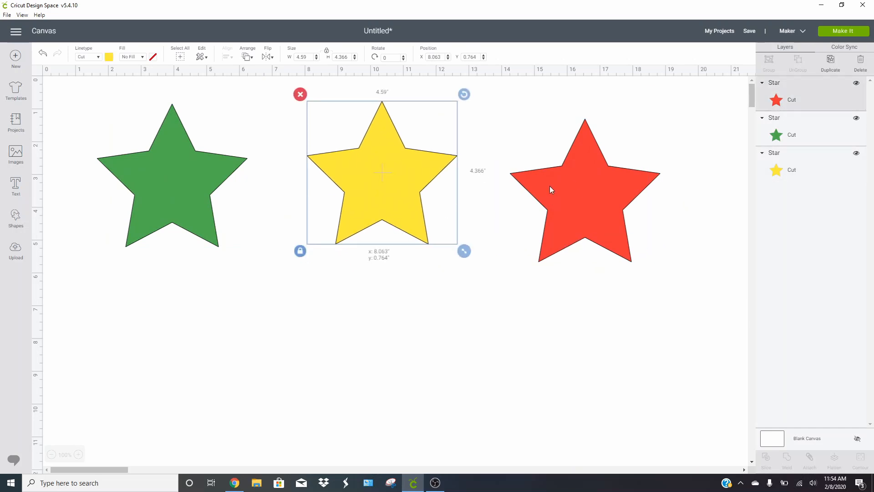
pyautogui.moveTo(550, 190); pyautogui.dragTo(541, 164)
pyautogui.click(138, 276)
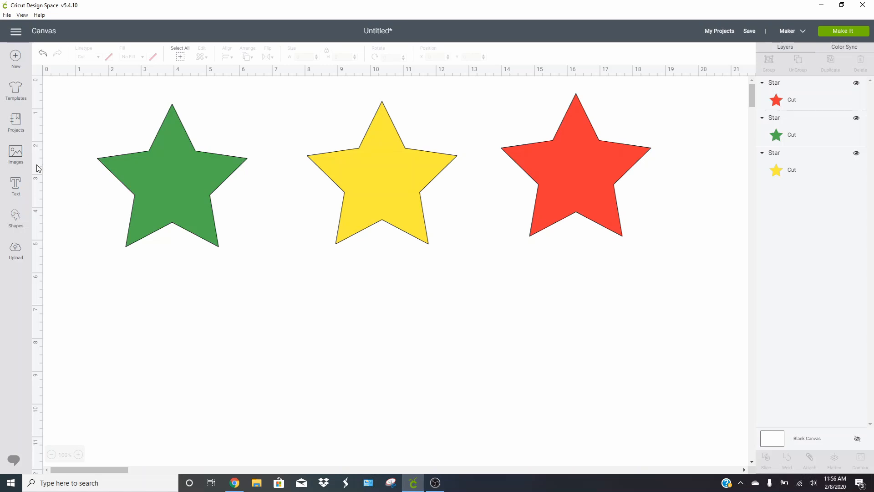
# Step: Add a text object containing three first names, each on its own line
pyautogui.click(14, 186)
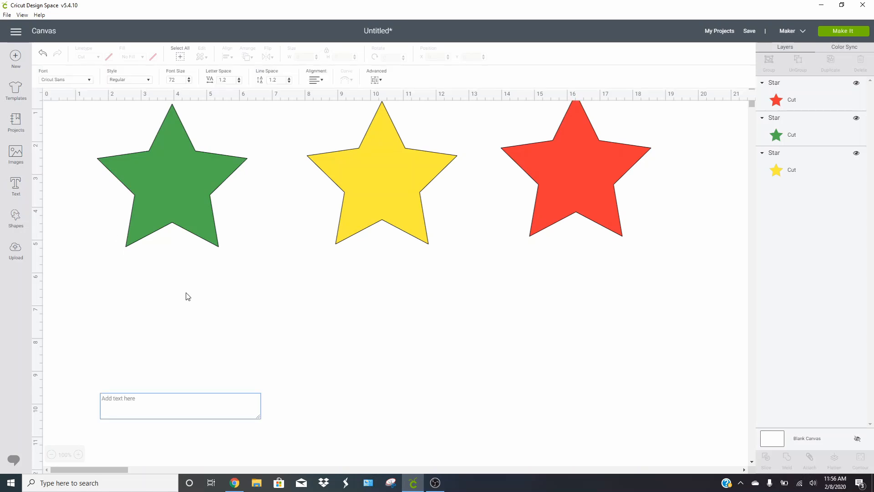
pyautogui.write('Corinne')
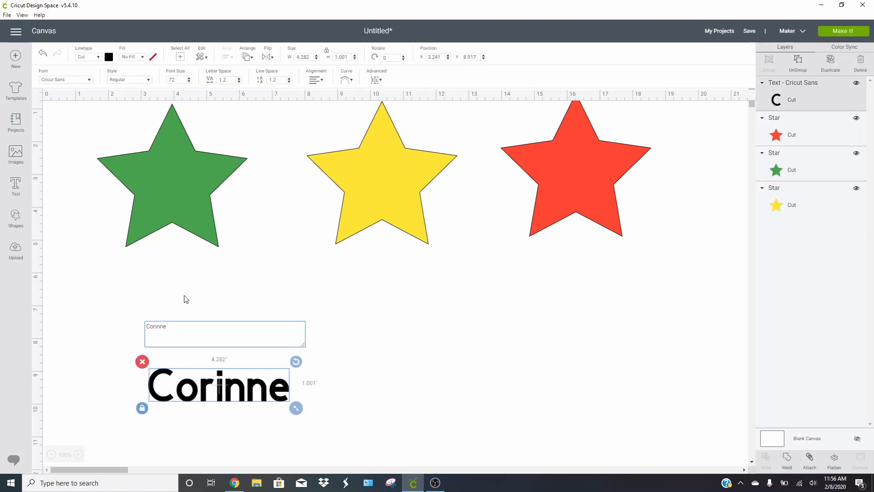
pyautogui.press('Return')
pyautogui.write('Brian')
pyautogui.press('Return')
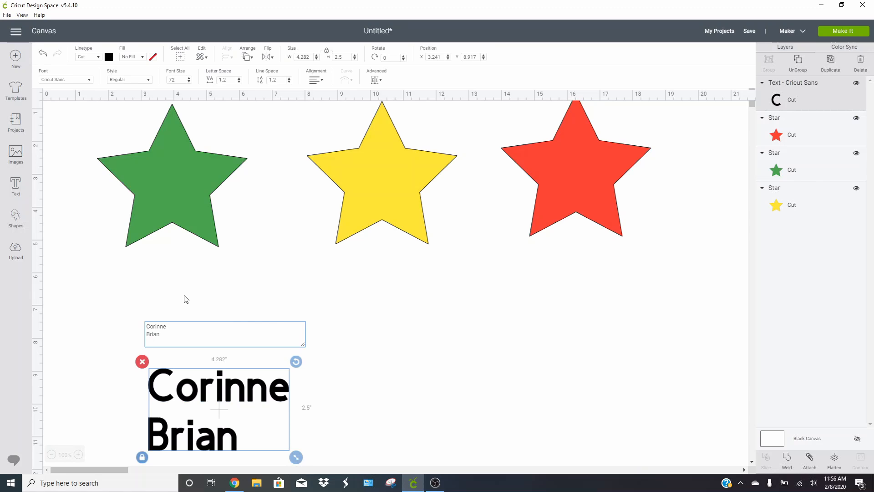
pyautogui.write('Chevy')
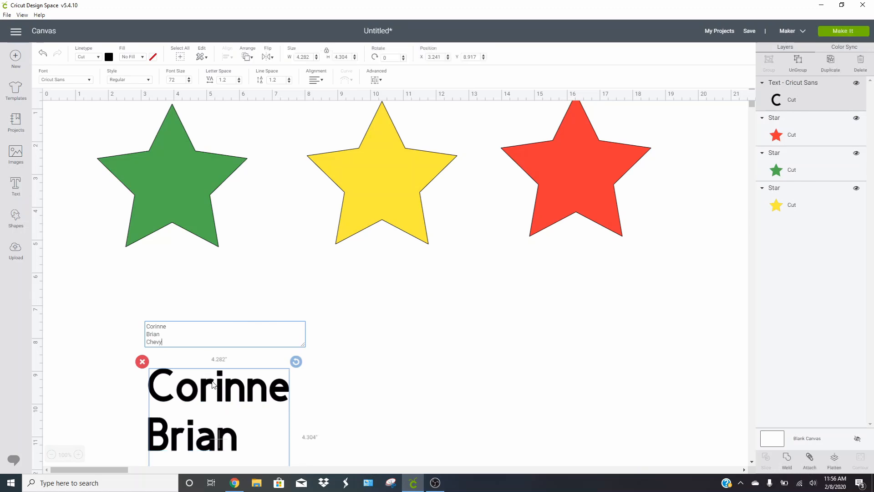
# Step: Move the names text to about X 6.28, Y 5.25 below the stars and ungroup it to lines
pyautogui.moveTo(212, 384); pyautogui.dragTo(311, 264)
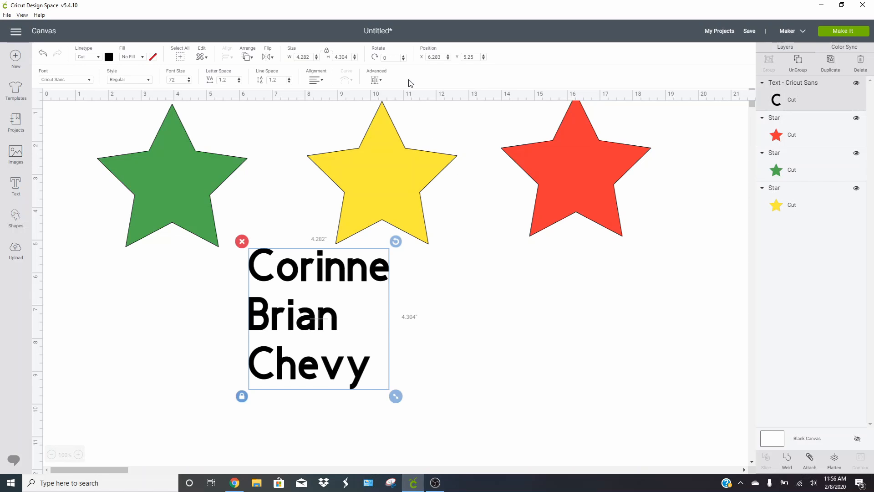
pyautogui.click(376, 80)
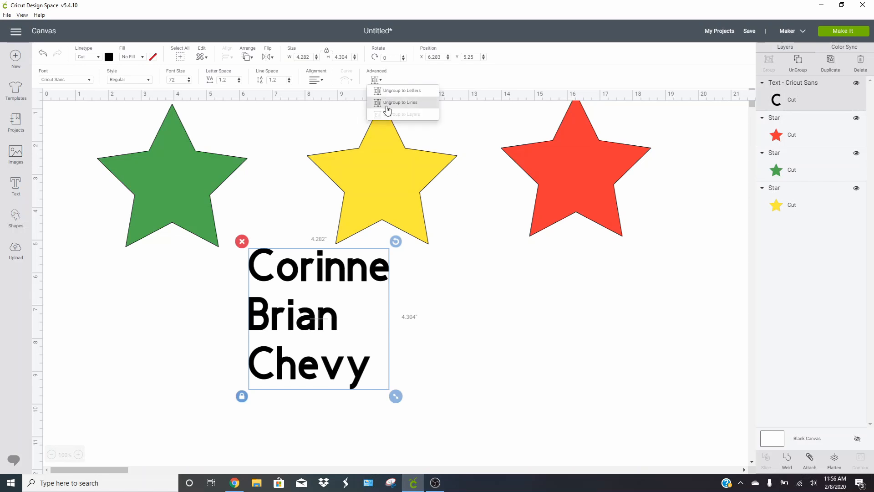
pyautogui.click(386, 109)
# Step: Set the font of the first name line to 3 Birds On Parade
pyautogui.click(335, 274)
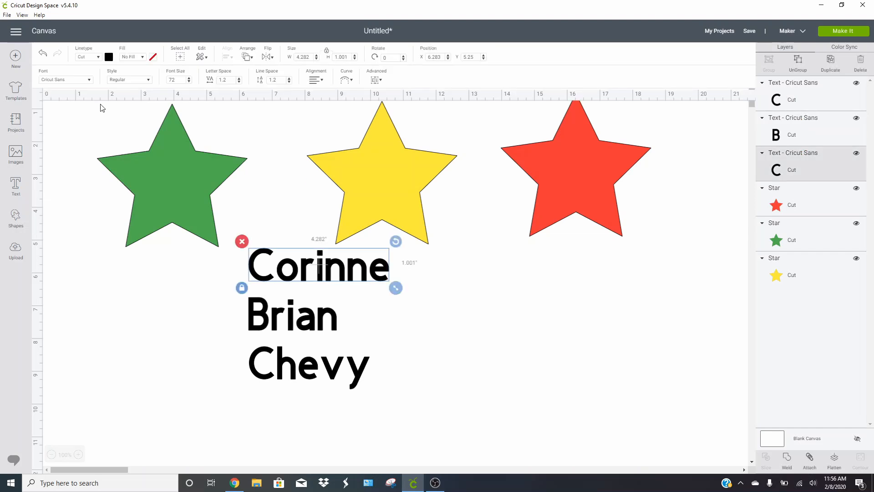
pyautogui.click(90, 80)
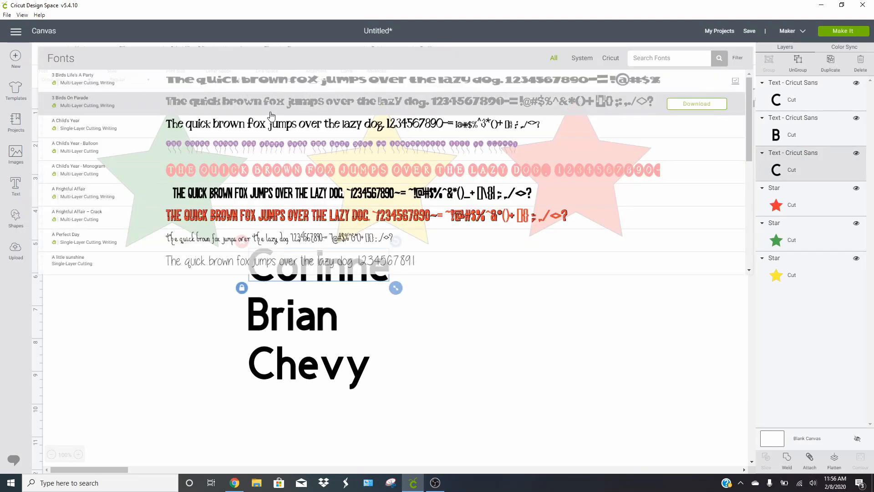
pyautogui.click(271, 114)
pyautogui.click(87, 120)
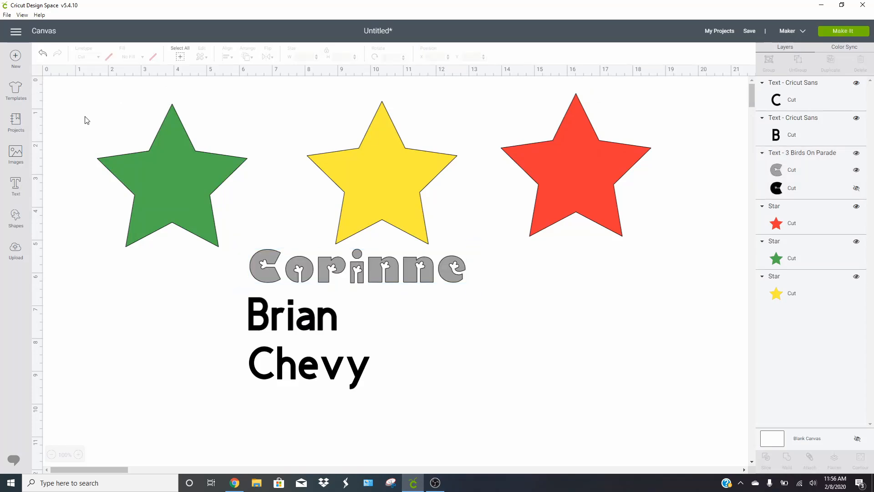
# Step: Set the second name line to the system font Arial Narrow
pyautogui.click(277, 314)
pyautogui.click(90, 80)
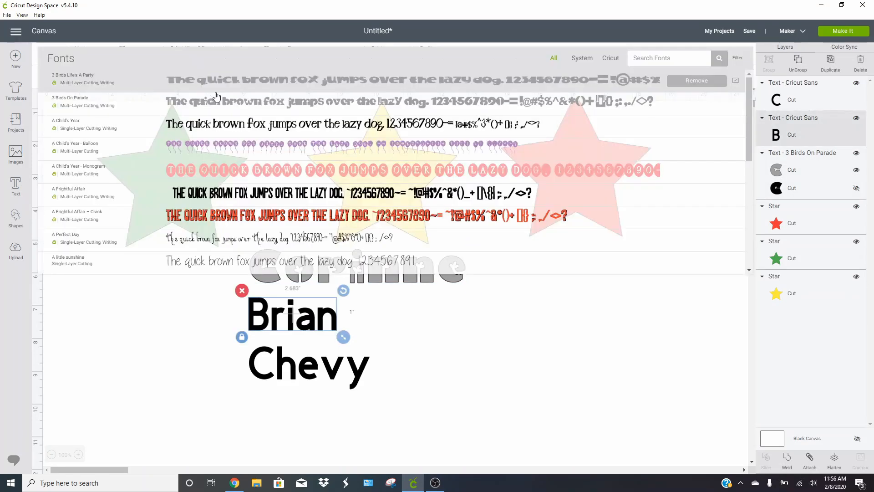
pyautogui.click(582, 58)
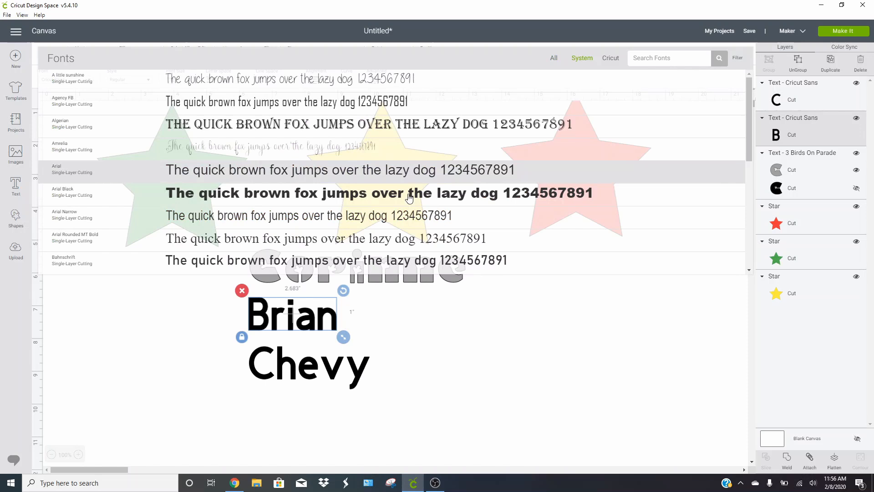
pyautogui.click(388, 220)
# Step: Set the third name line to the system font Castellar
pyautogui.click(308, 365)
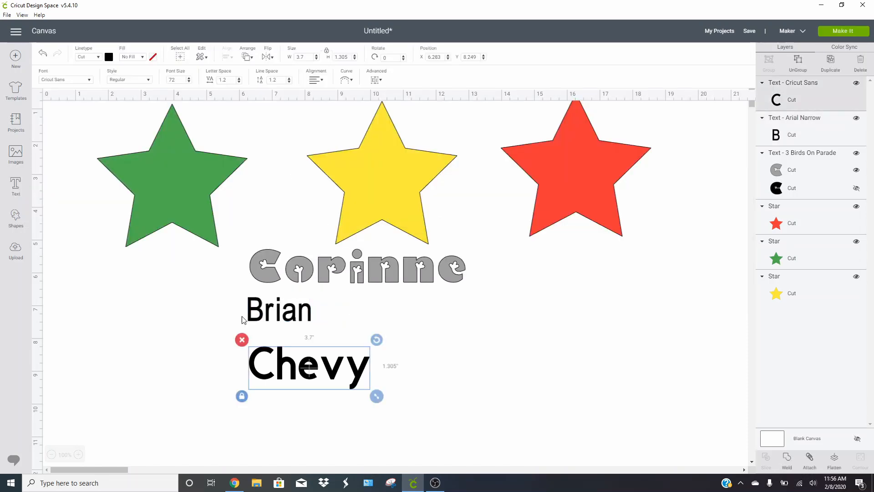
pyautogui.click(89, 80)
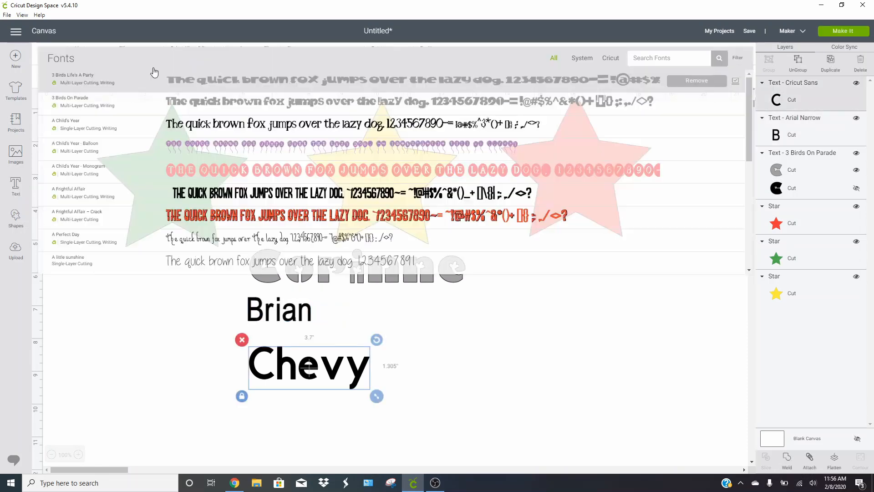
pyautogui.click(571, 60)
pyautogui.scroll(-10, 318, 221)
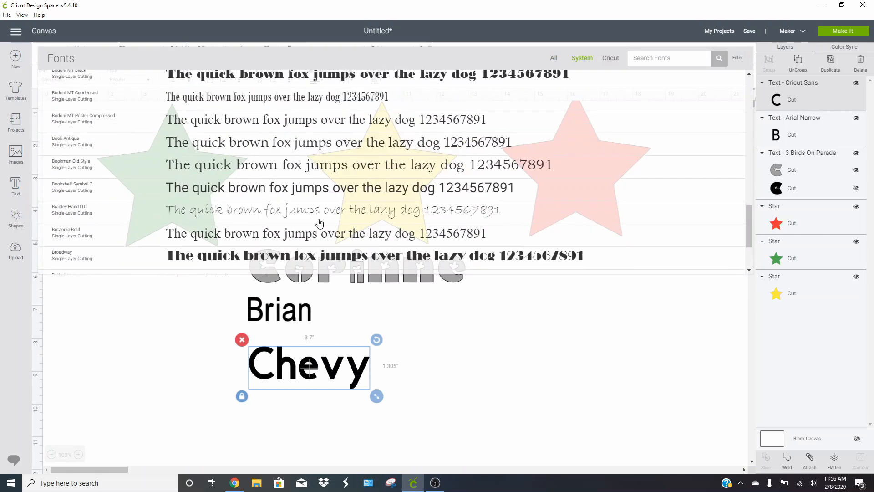
pyautogui.scroll(-5, 319, 223)
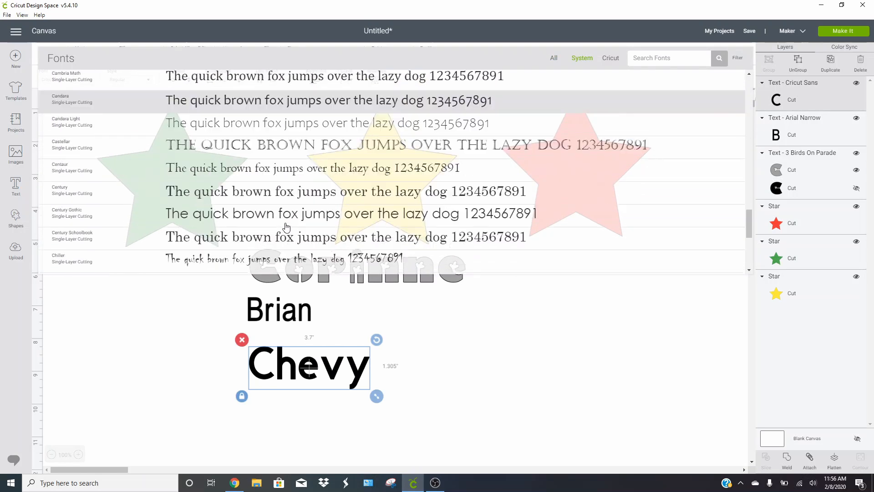
pyautogui.click(298, 80)
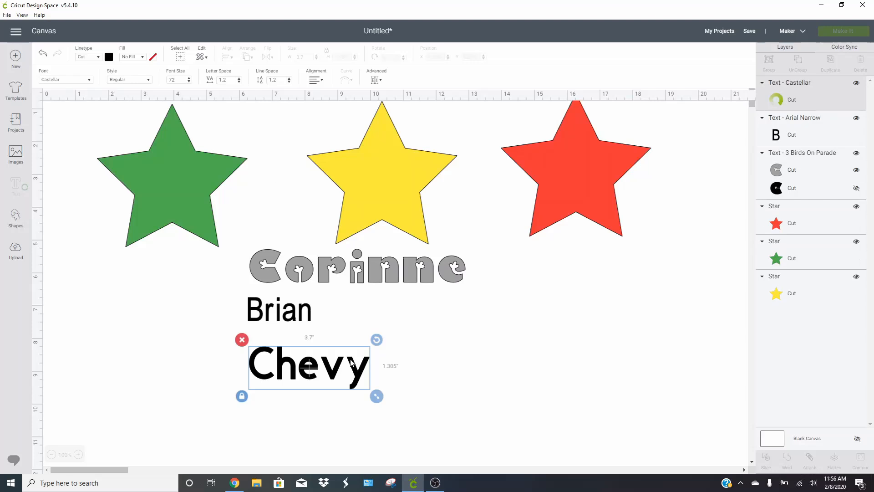
# Step: Move the Castellar name onto the green star, the 3 Birds On Parade name onto the yellow star and the Arial Narrow name onto the red star
pyautogui.moveTo(351, 362); pyautogui.dragTo(223, 186)
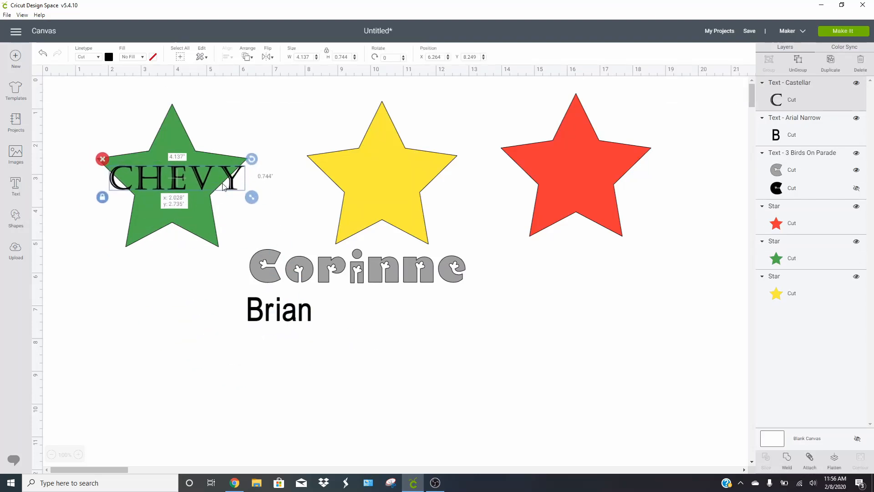
pyautogui.moveTo(383, 267); pyautogui.dragTo(406, 165)
pyautogui.moveTo(293, 306); pyautogui.dragTo(610, 152)
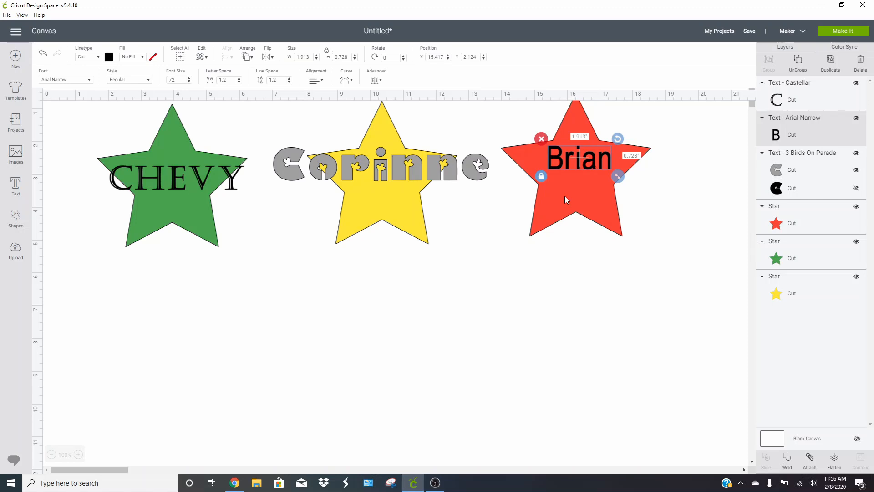
# Step: Stack the names around the yellow star's base: Castellar above, 3 Birds On Parade at about Y 5.86, Arial Narrow at about Y 7.43
pyautogui.moveTo(565, 175); pyautogui.dragTo(363, 325)
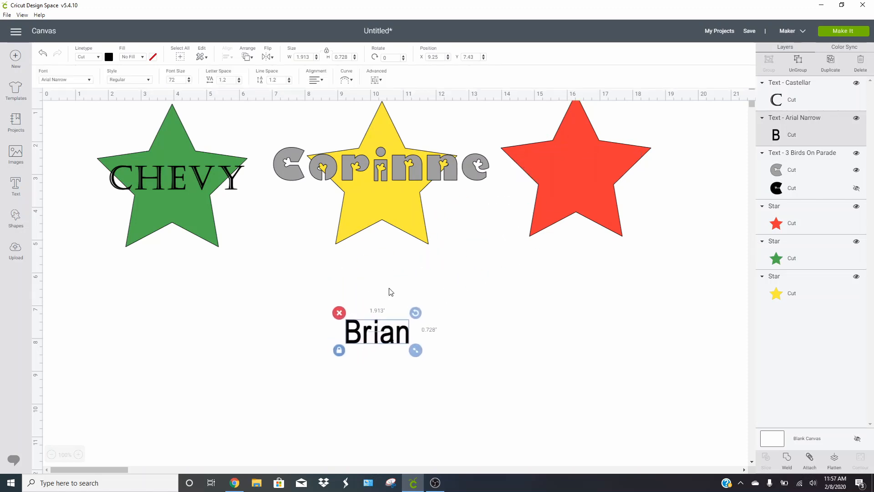
pyautogui.moveTo(414, 171); pyautogui.dragTo(409, 292)
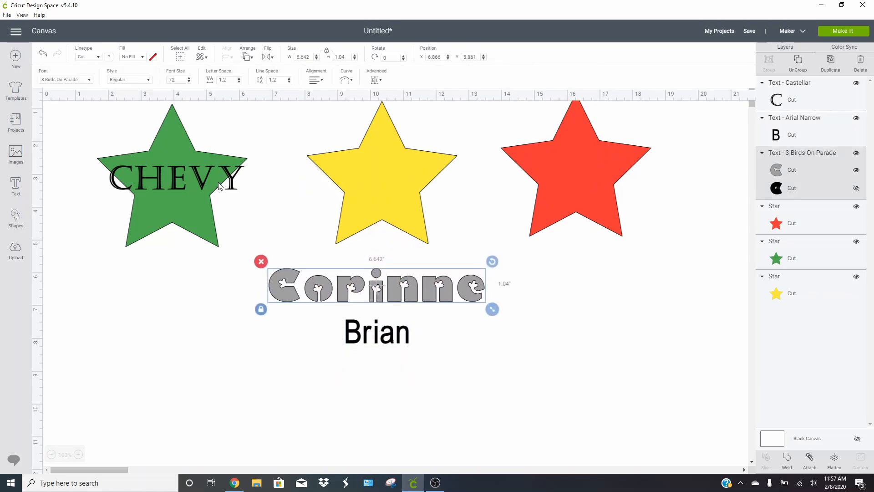
pyautogui.moveTo(235, 183); pyautogui.dragTo(433, 239)
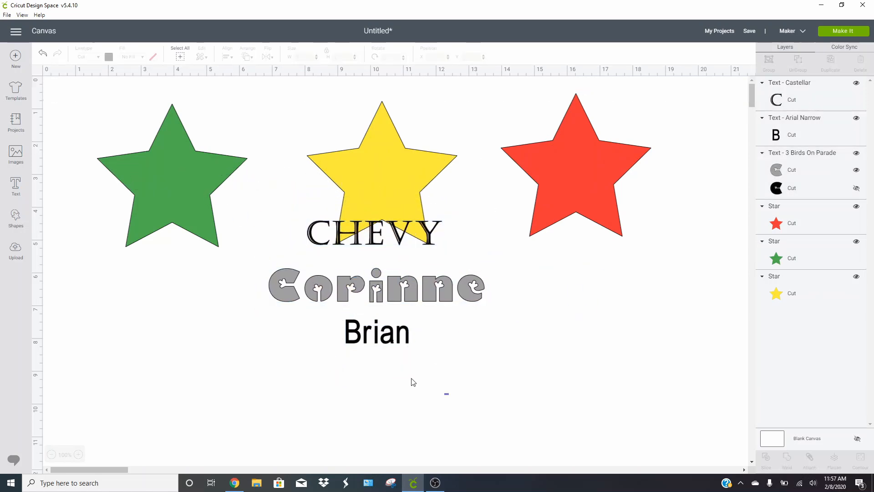
# Step: Select all three names and align them with Center Horizontally, followed by Center
pyautogui.moveTo(448, 395); pyautogui.dragTo(314, 282)
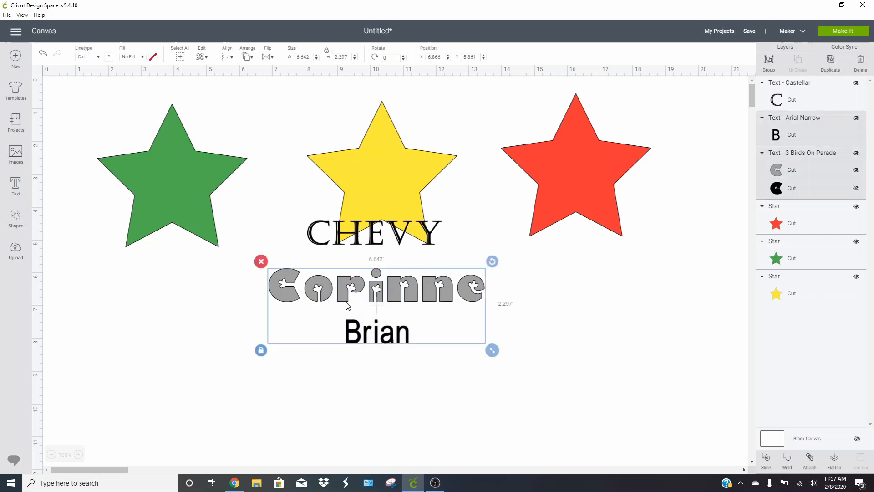
pyautogui.keyDown('shift'); pyautogui.click(398, 241); pyautogui.keyUp('shift')
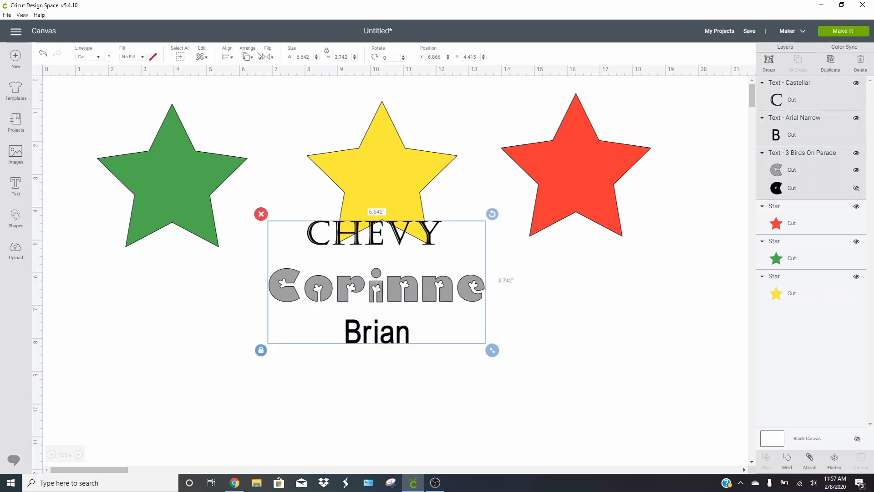
pyautogui.click(230, 56)
pyautogui.click(242, 95)
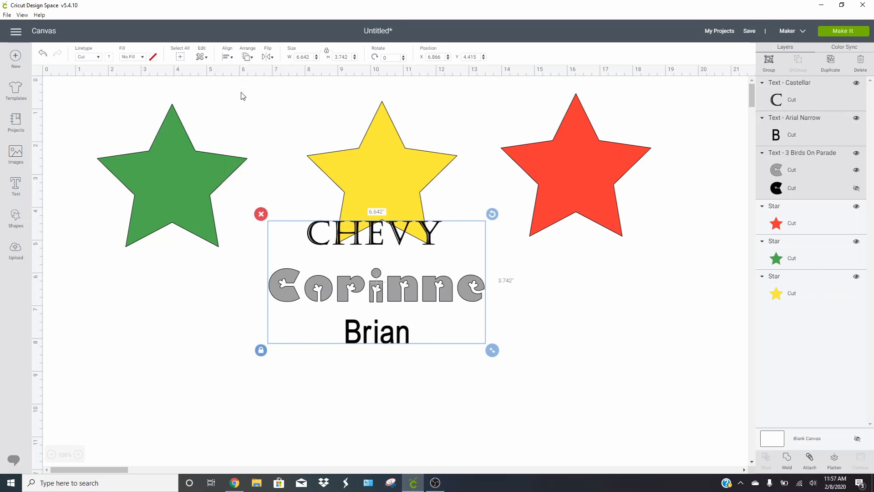
pyautogui.click(229, 56)
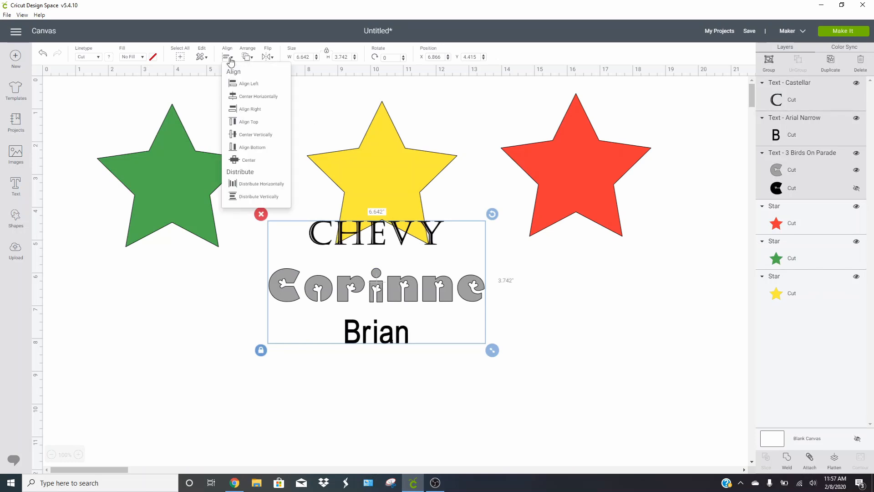
pyautogui.click(251, 161)
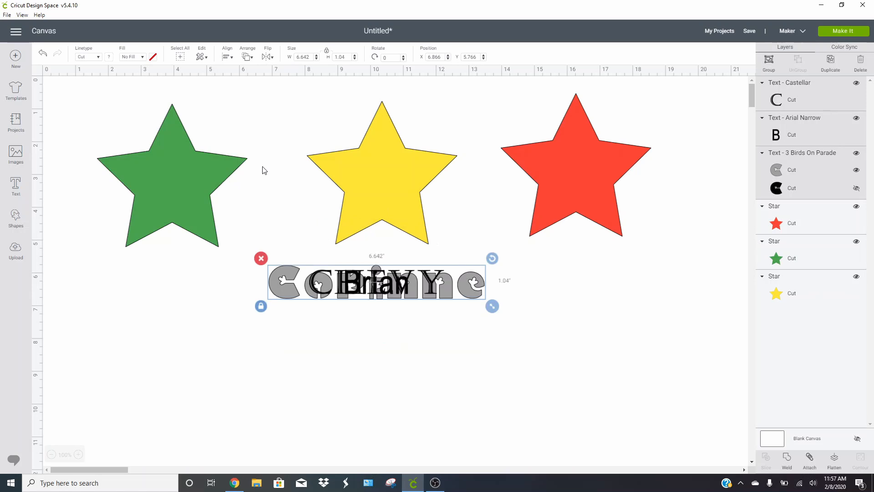
# Step: Separate the overlapping names below the yellow star, with the Arial Narrow name at about X 9.65, Y 6.85 and the Castellar name beneath it
pyautogui.hotkey('ctrl', 'z')
pyautogui.click(420, 339)
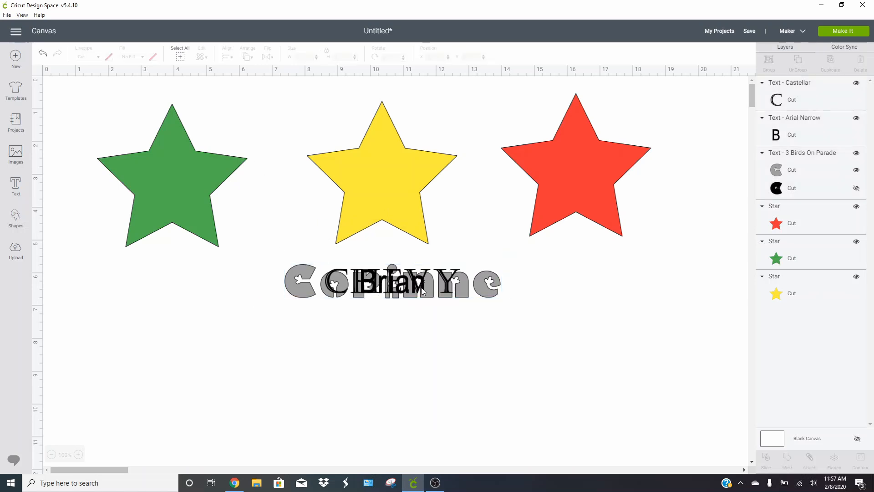
pyautogui.moveTo(420, 338); pyautogui.dragTo(420, 369)
pyautogui.moveTo(415, 292); pyautogui.dragTo(414, 322)
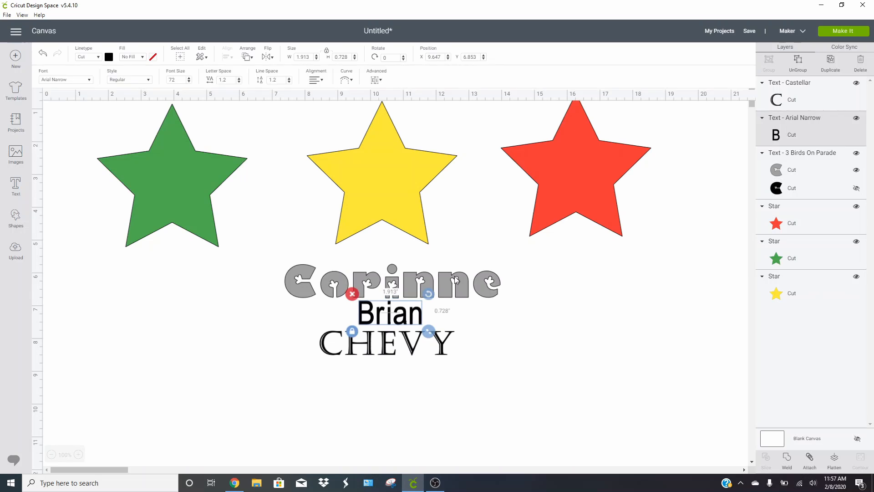